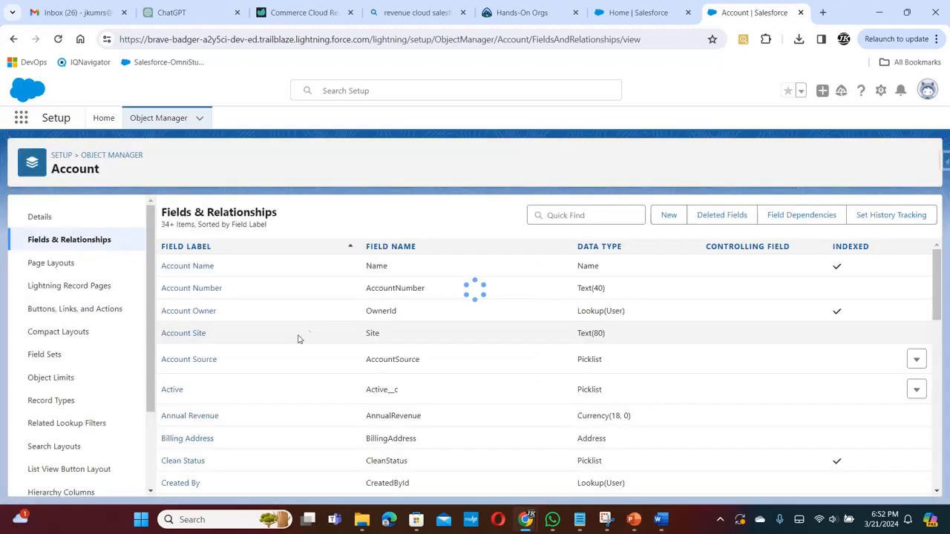
Start a new custom field on the Account object with the Text data type and proceed to its details
click(668, 216)
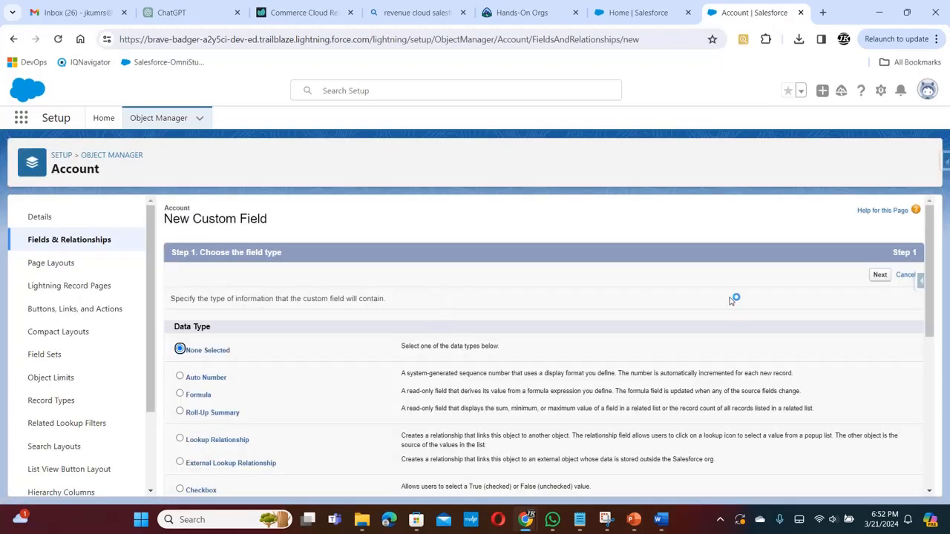
drag(930, 268, 931, 358)
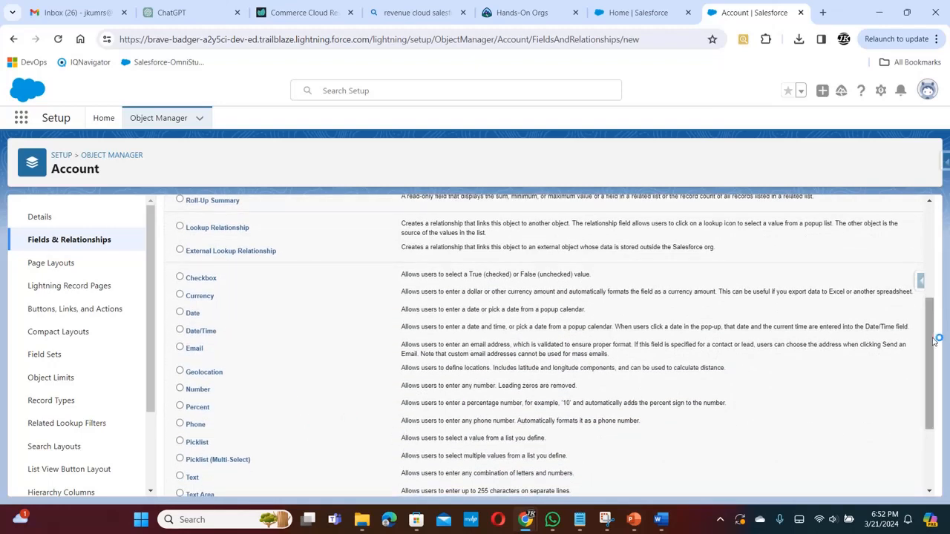
drag(930, 333, 930, 367)
click(179, 404)
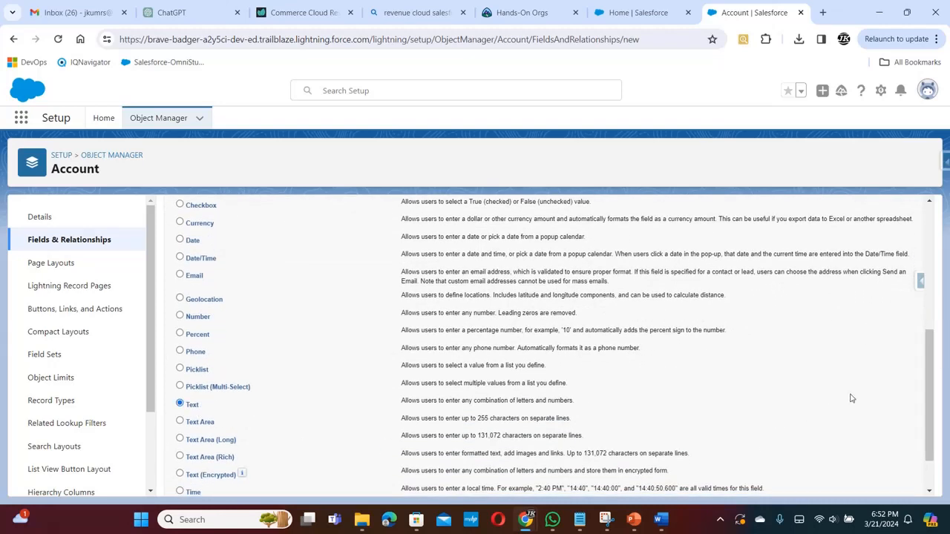
drag(931, 413, 930, 438)
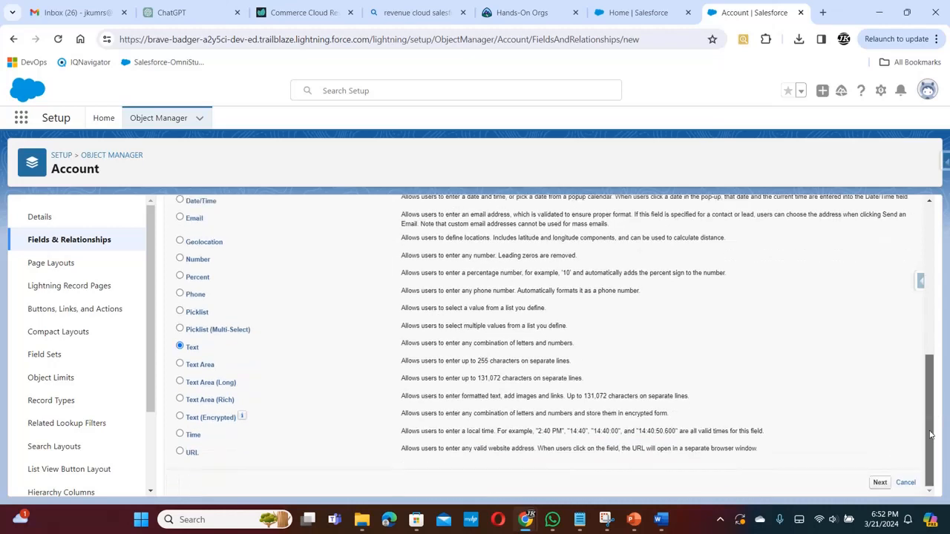
click(879, 483)
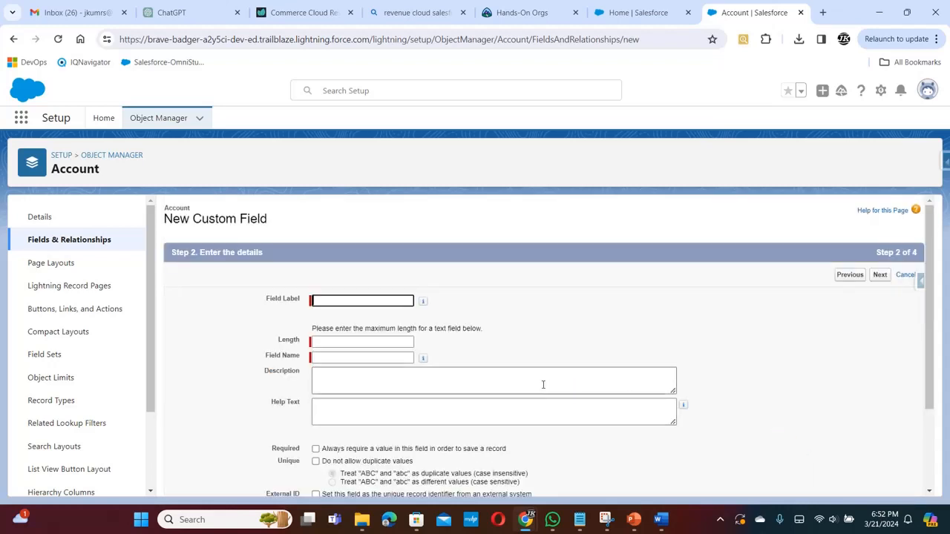
Label the text field Primary Contact Name and set its maximum length to 18
click(332, 302)
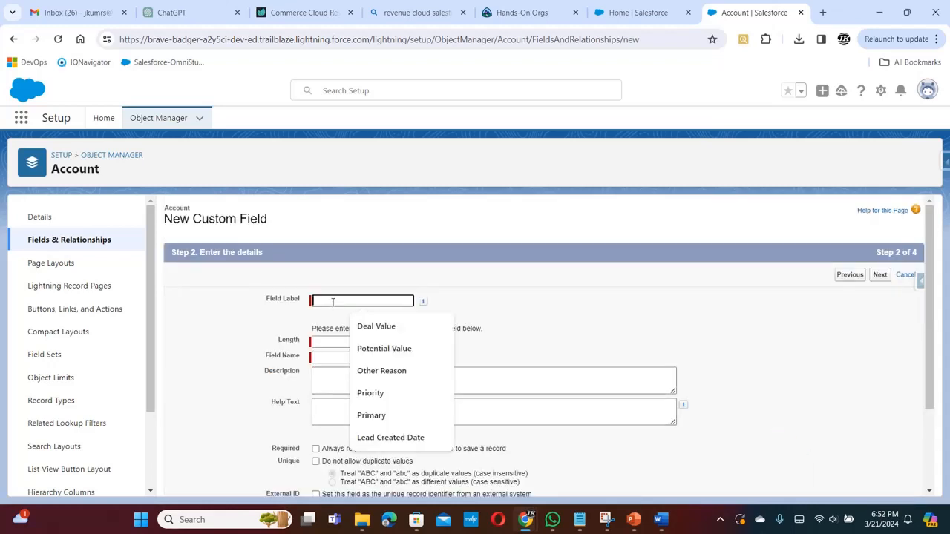
text(Primary Contact Name)
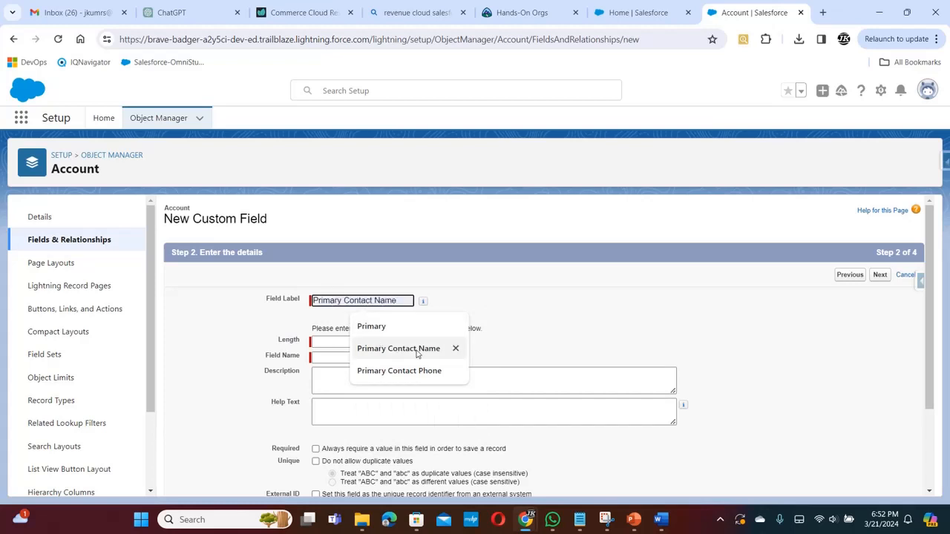
click(417, 354)
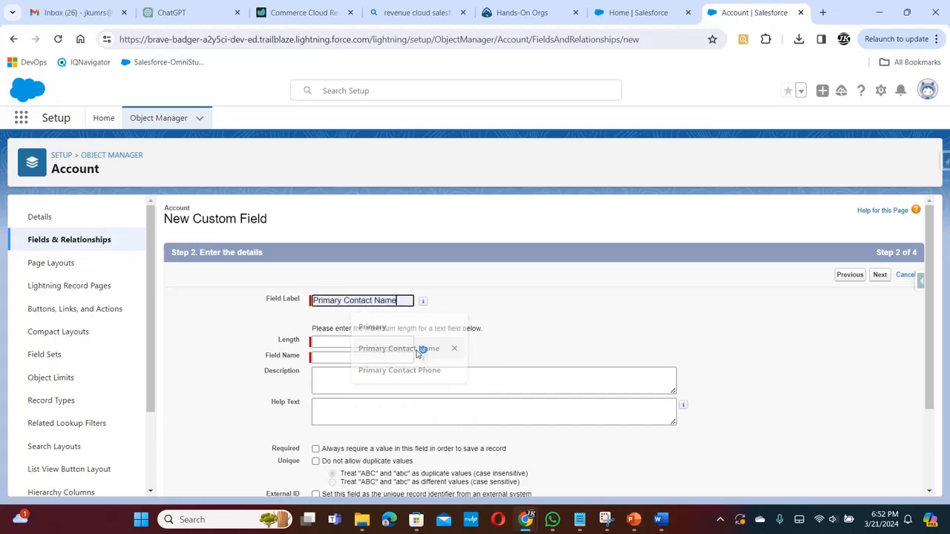
click(366, 342)
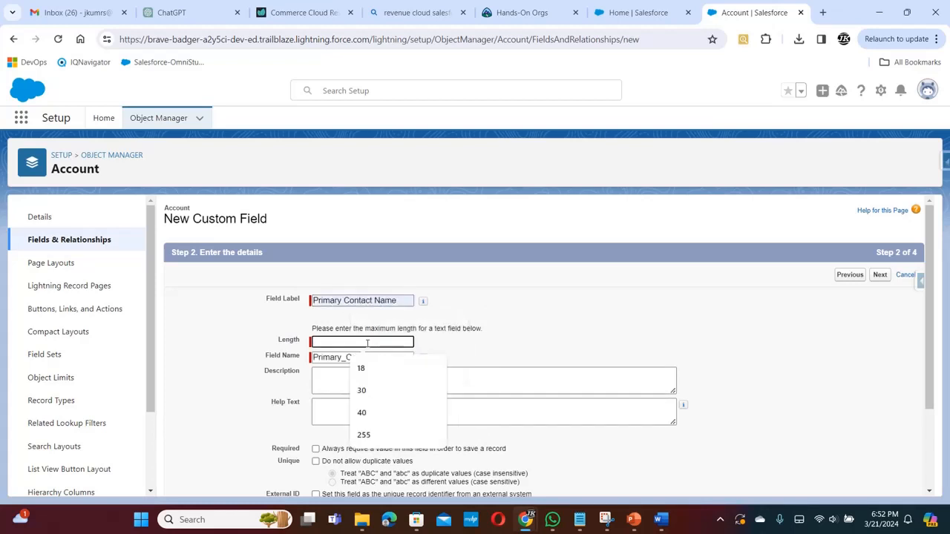
click(361, 368)
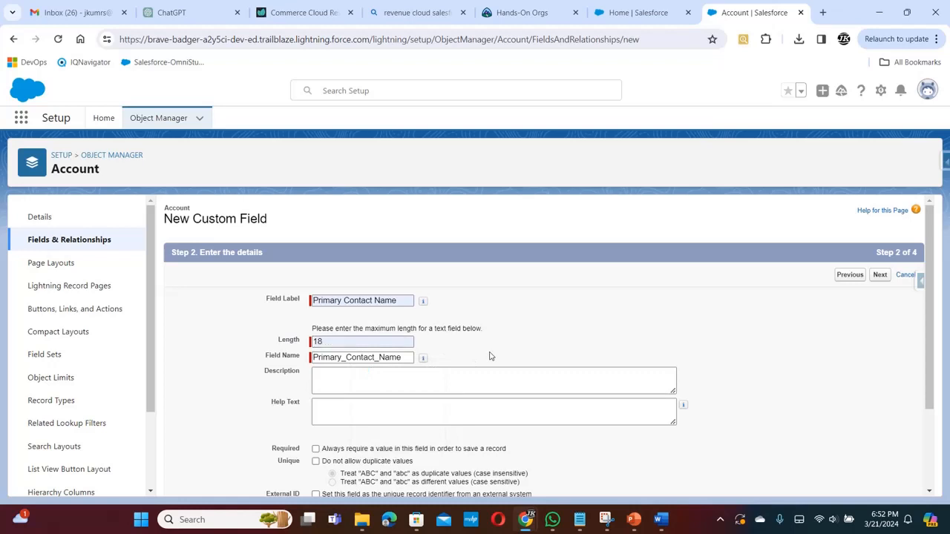
scroll(929, 330, down, 2)
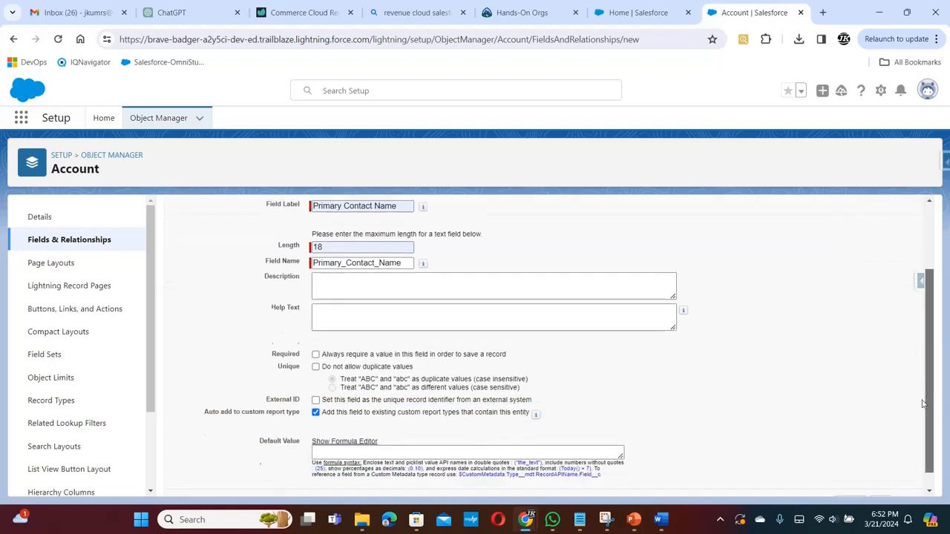
Accept the default field-level security and page layouts for Primary Contact Name and save the field
click(879, 483)
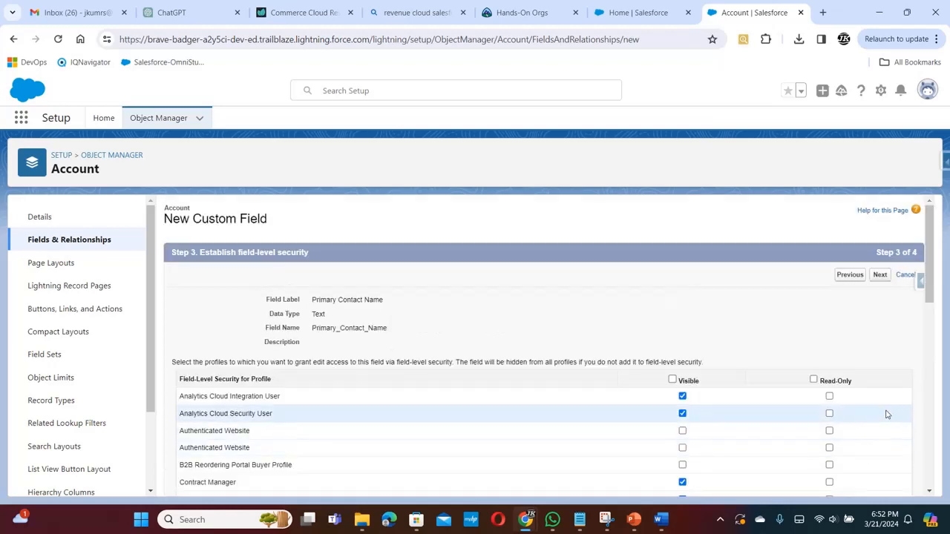
click(881, 274)
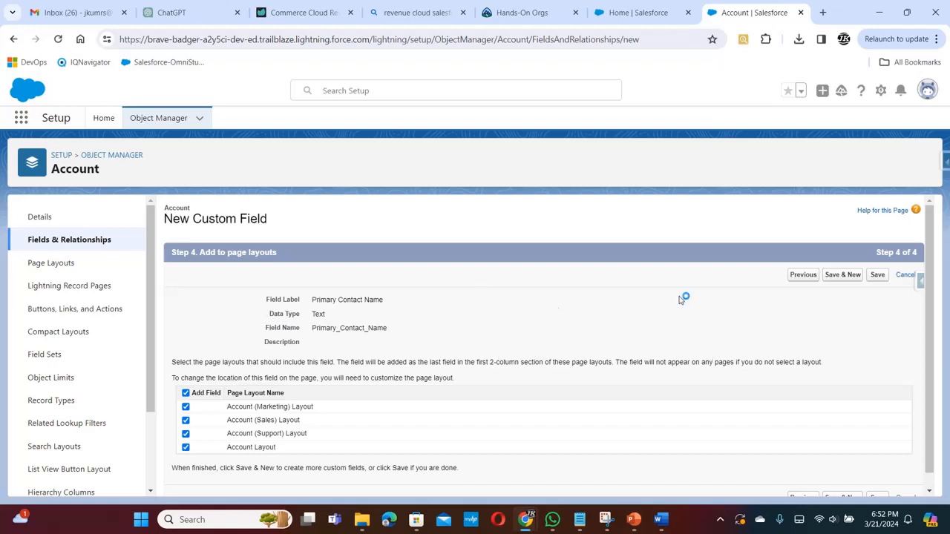
click(878, 275)
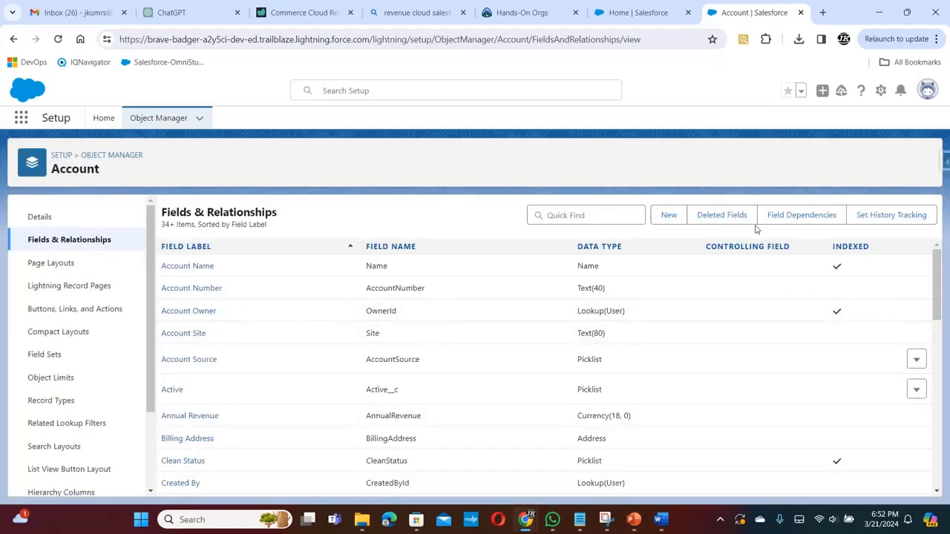
Start another custom field on the Account object with the Phone data type and proceed to its details
click(670, 216)
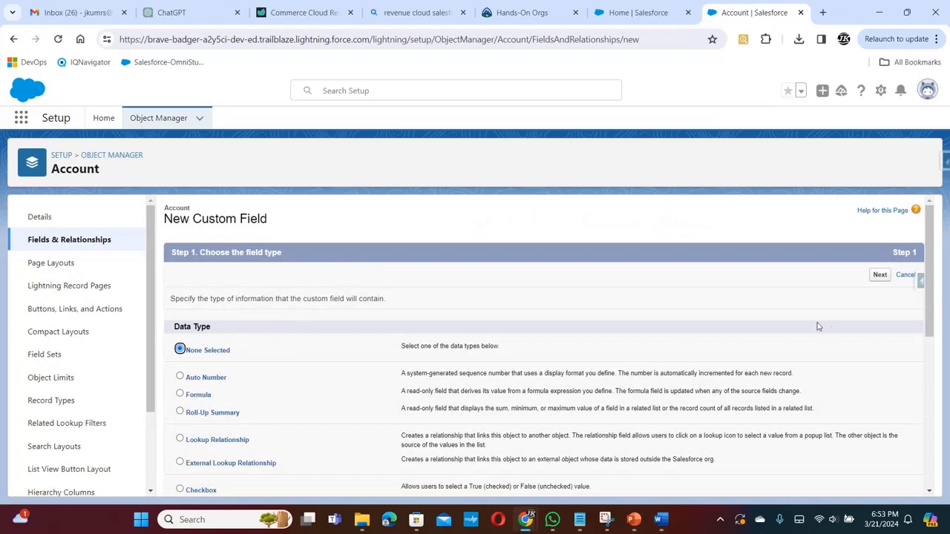
scroll(927, 305, down, 1)
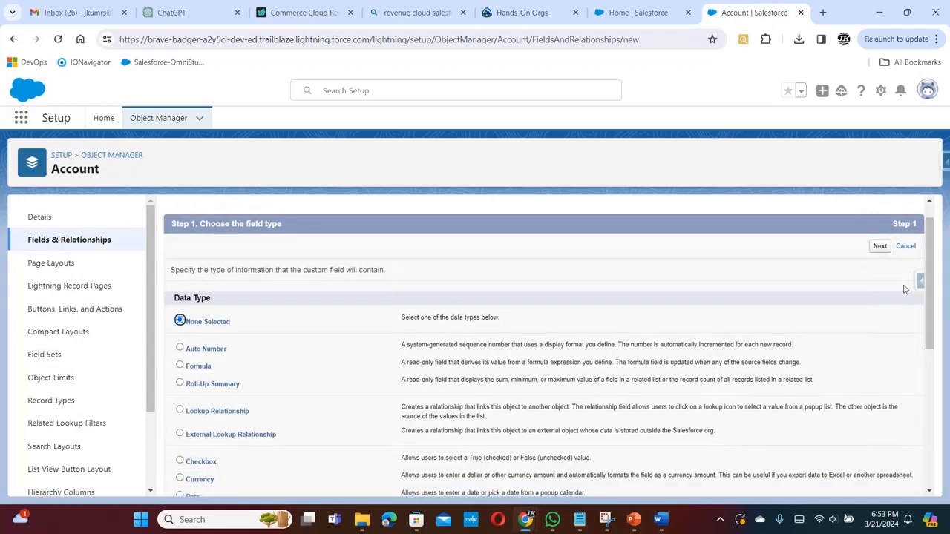
drag(929, 256, 927, 326)
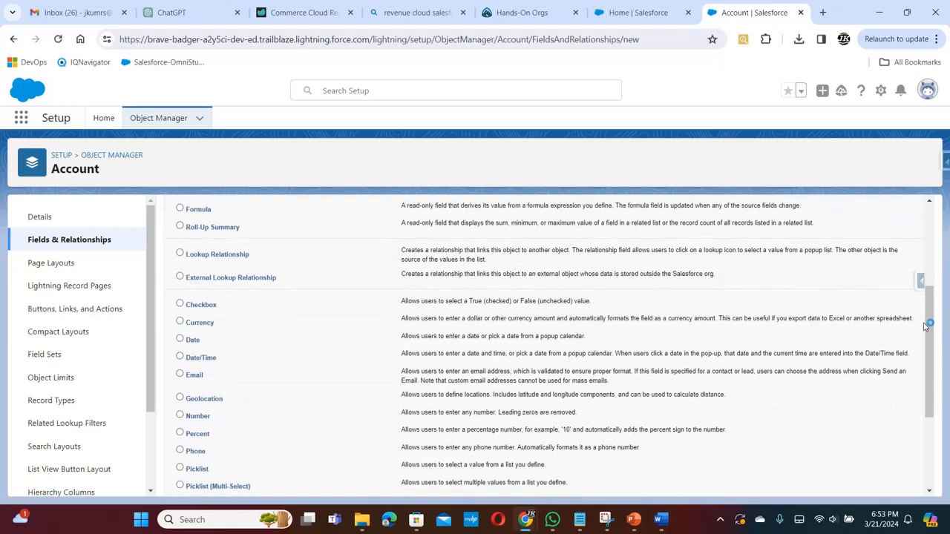
click(181, 450)
drag(929, 347, 933, 448)
click(880, 483)
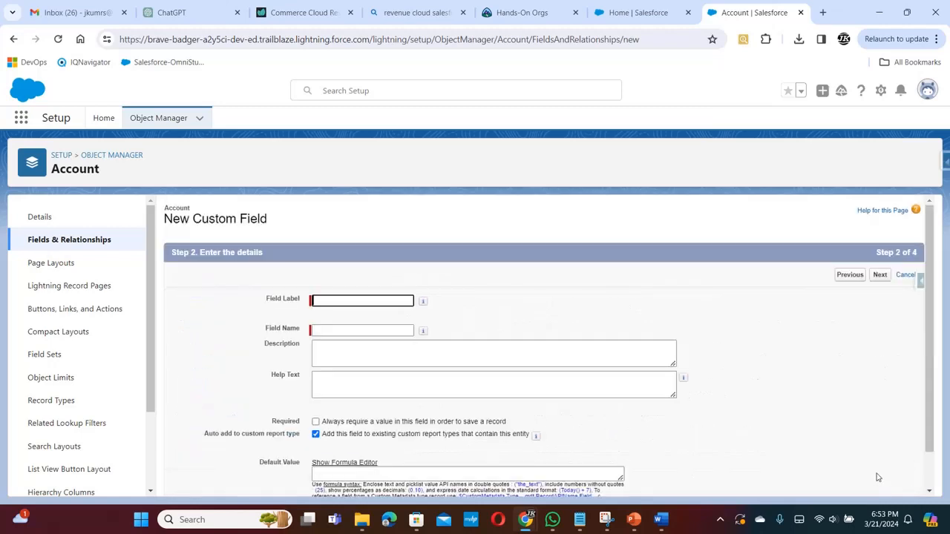
Label the phone field Primary Contact Phone
click(365, 298)
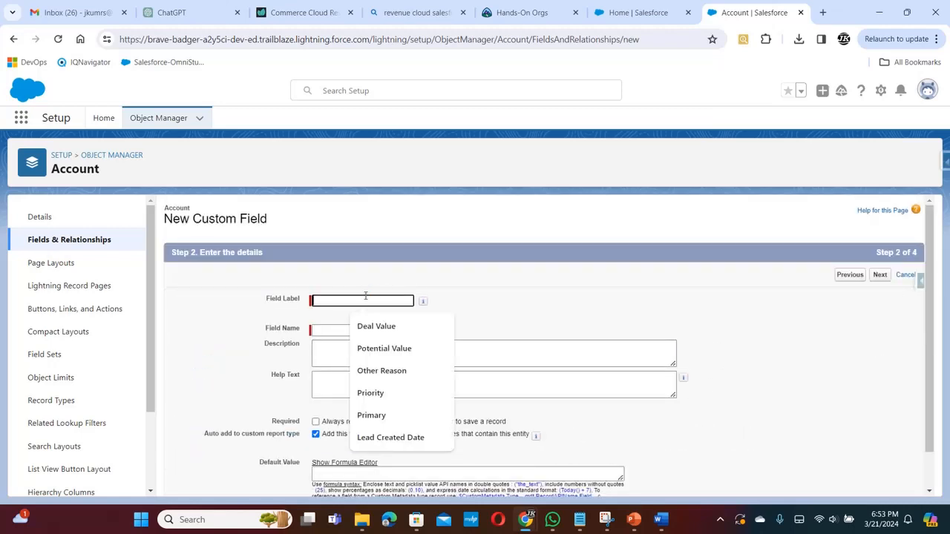
text(Primary Contact Phone)
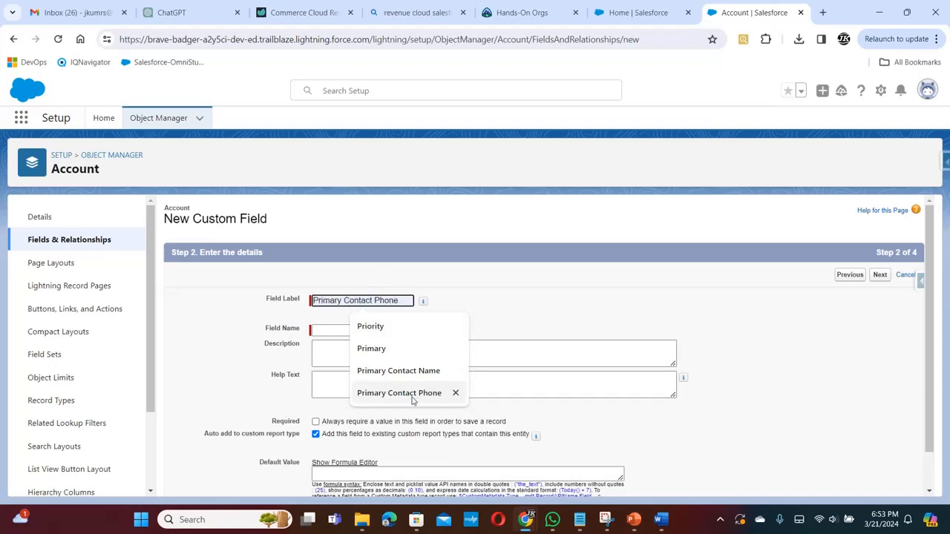
click(414, 393)
click(366, 331)
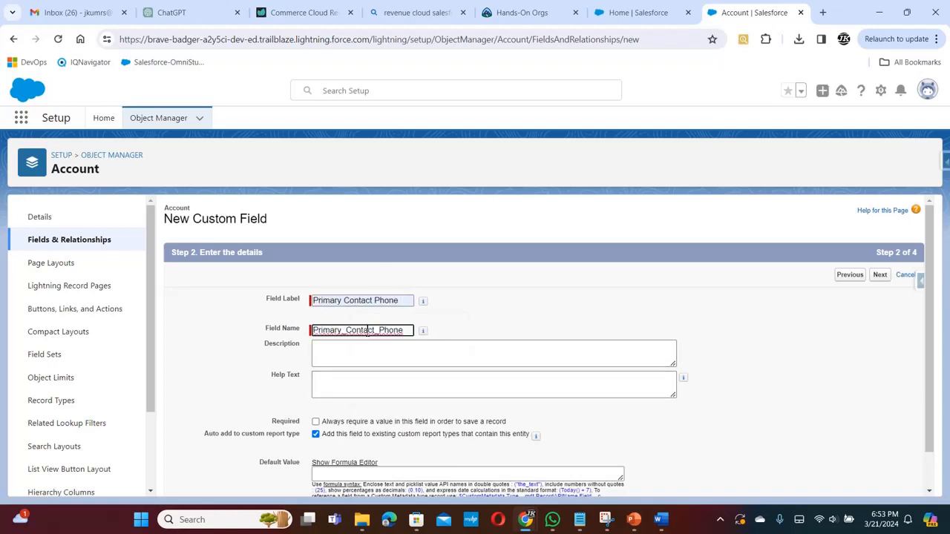
Accept the default field-level security and page layouts for Primary Contact Phone and save the field
click(878, 275)
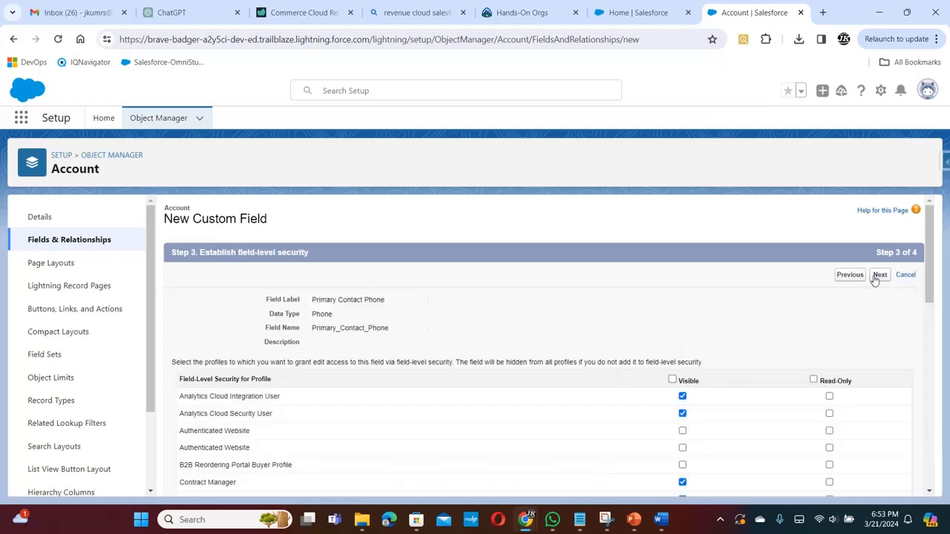
click(879, 276)
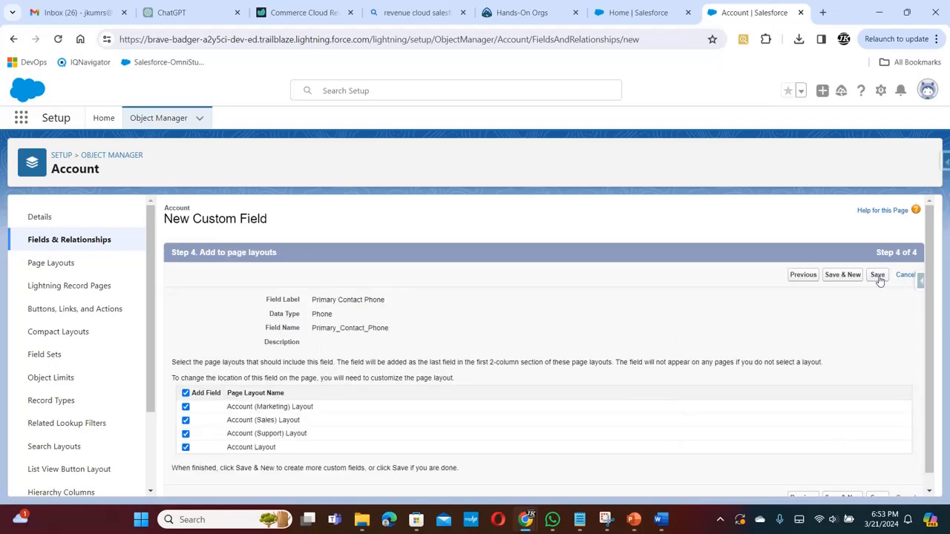
scroll(929, 320, down, 1)
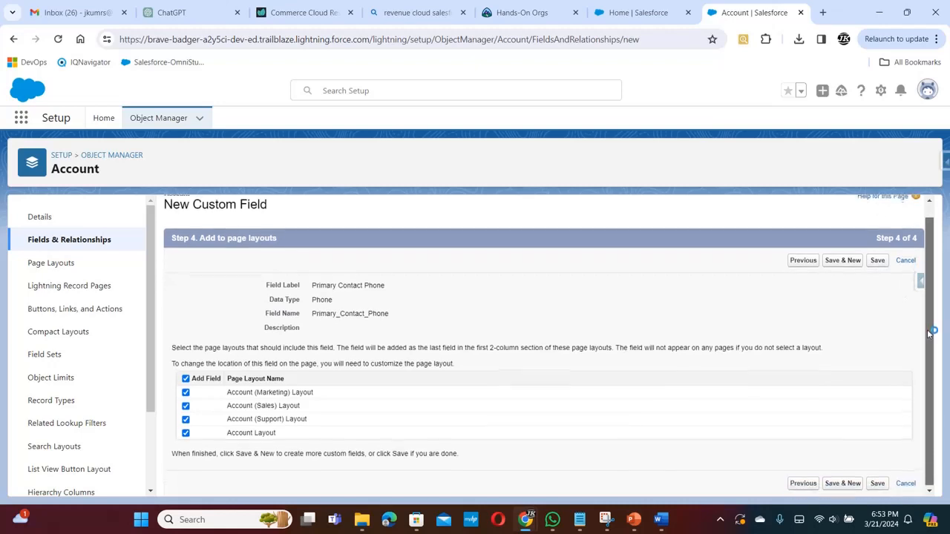
click(877, 259)
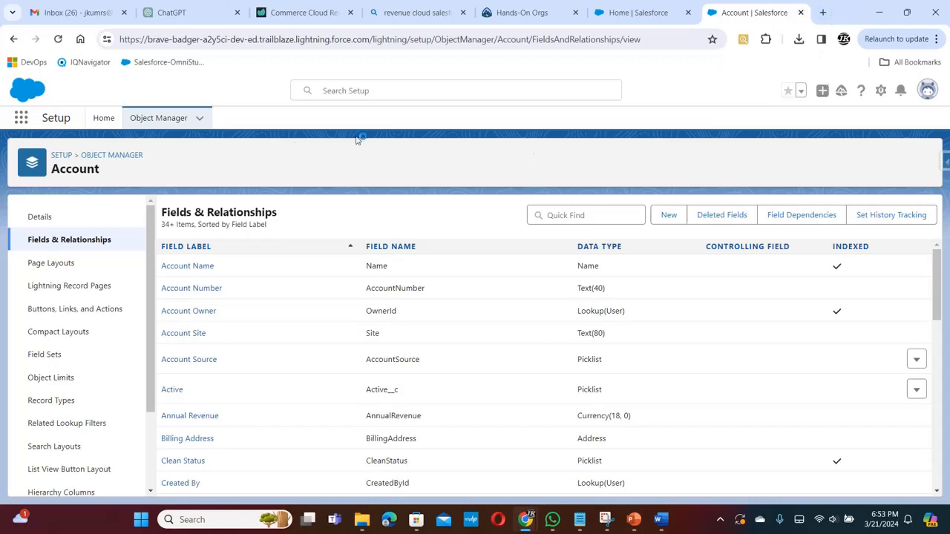
Find the Flows page in Setup by searching for "flows" and start a new flow
click(104, 119)
click(76, 154)
text(flows)
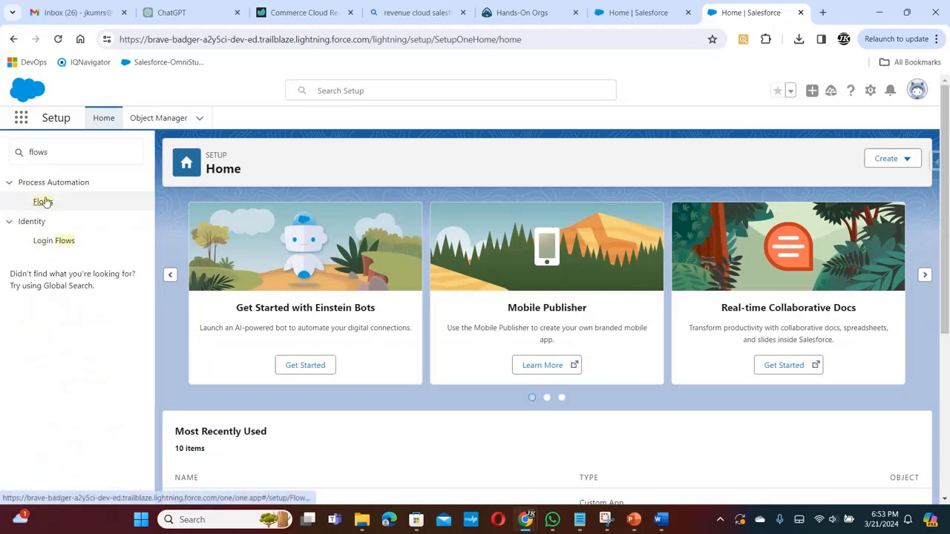
click(43, 202)
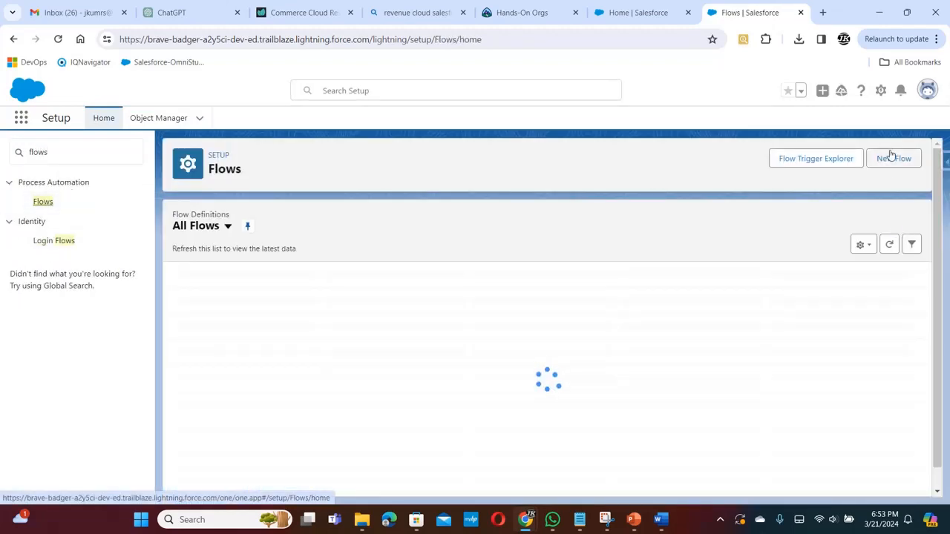
click(889, 161)
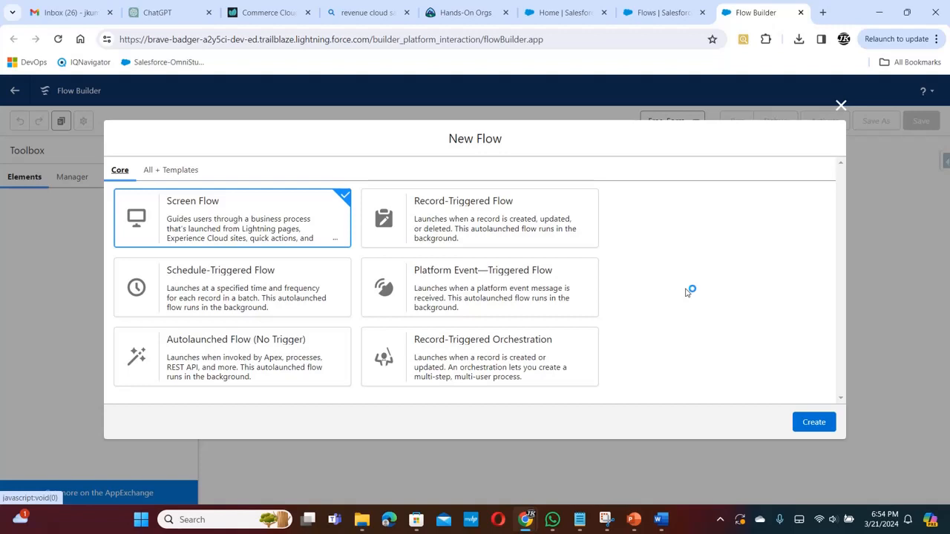
Create the flow as a Record-Triggered Flow and dismiss the introductory tip
click(532, 226)
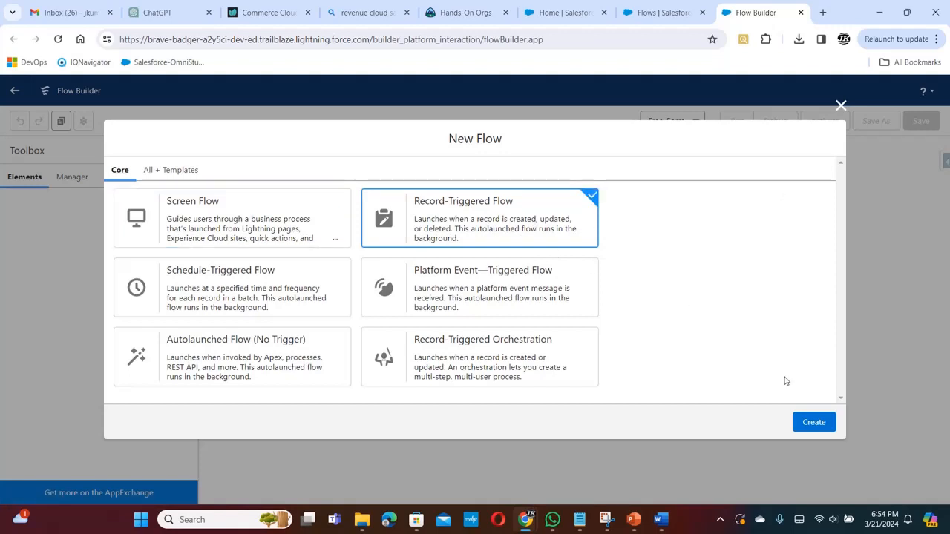
click(821, 429)
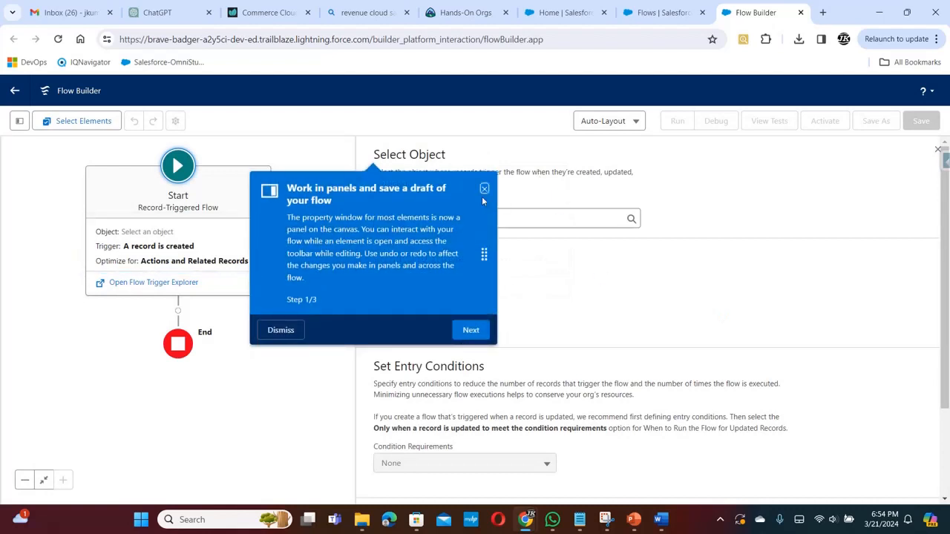
click(484, 190)
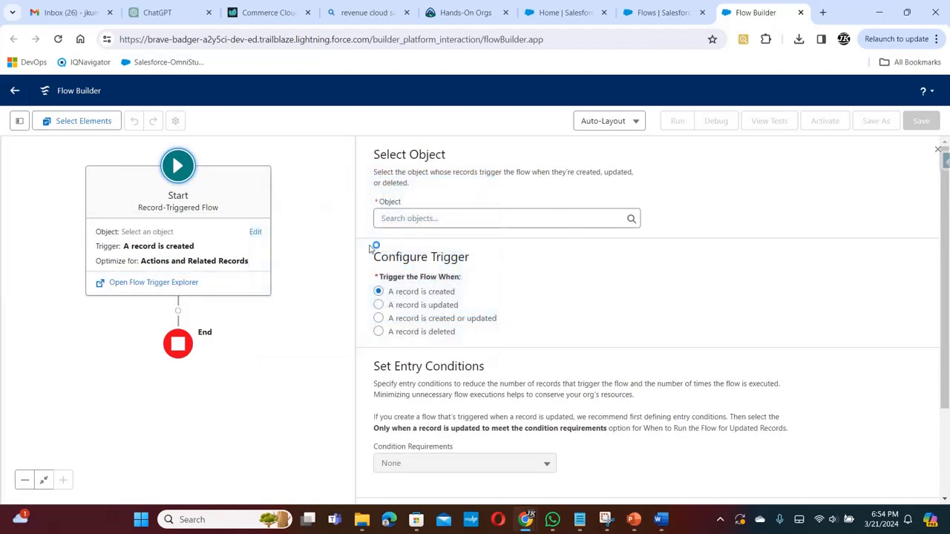
Set the flow's object to Contact and trigger it when a record is created or updated
click(440, 220)
text(contact)
click(419, 246)
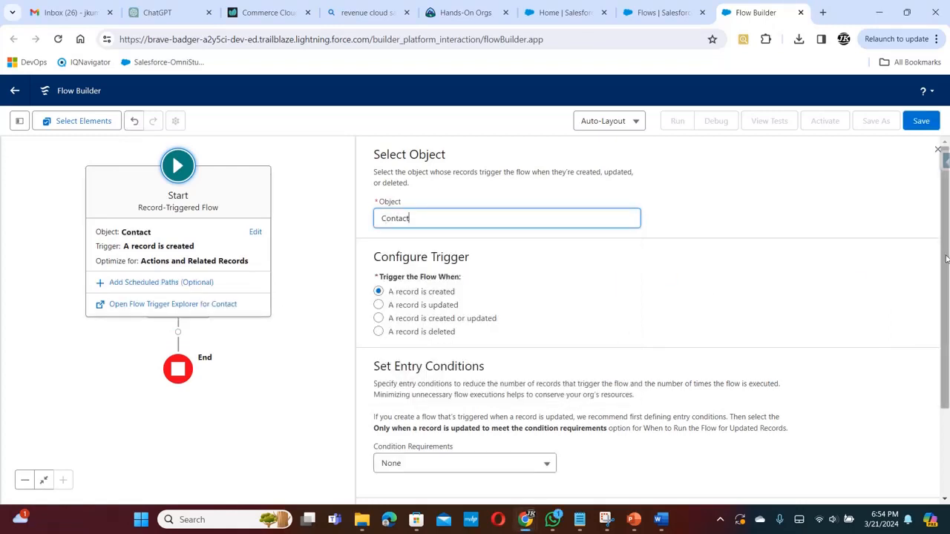
scroll(668, 282, down, 1)
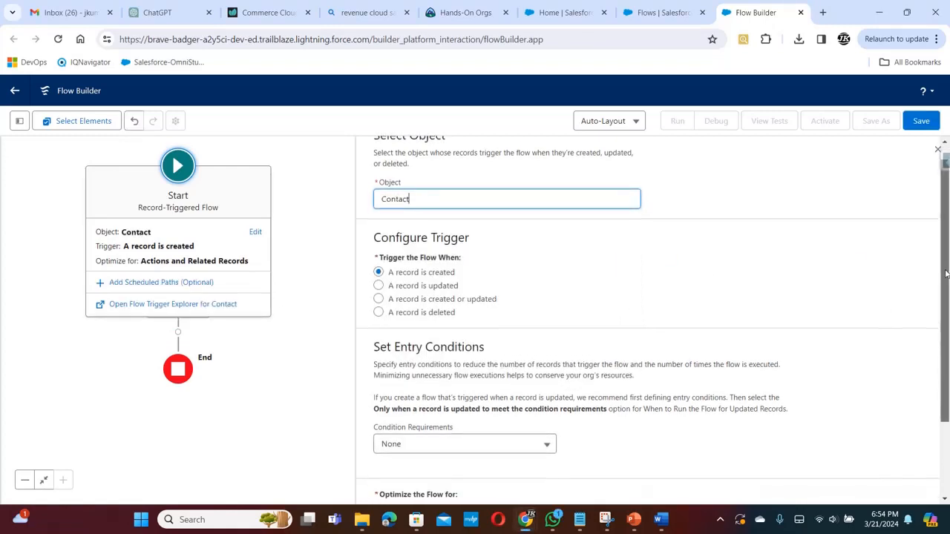
click(379, 293)
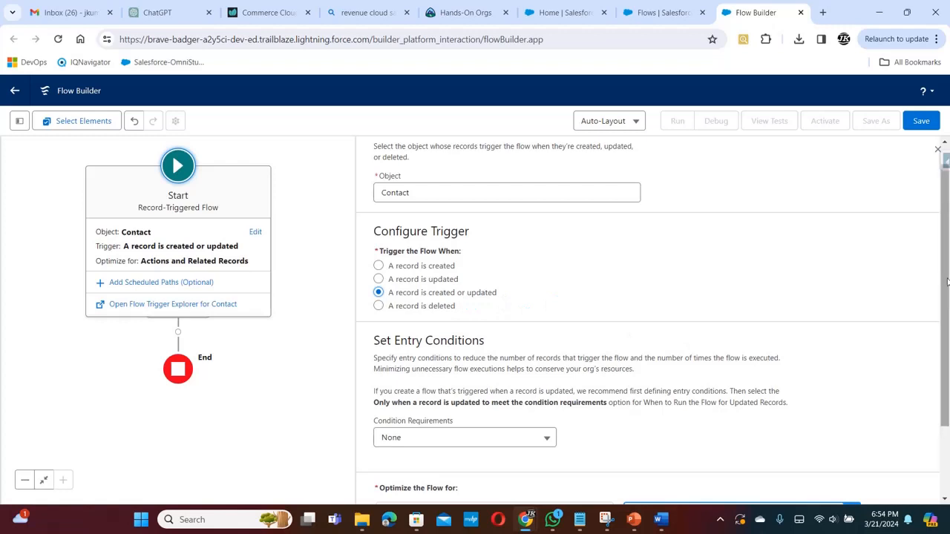
Set the flow's entry condition requirements to All Conditions Are Met (AND)
scroll(947, 281, down, 2)
click(545, 354)
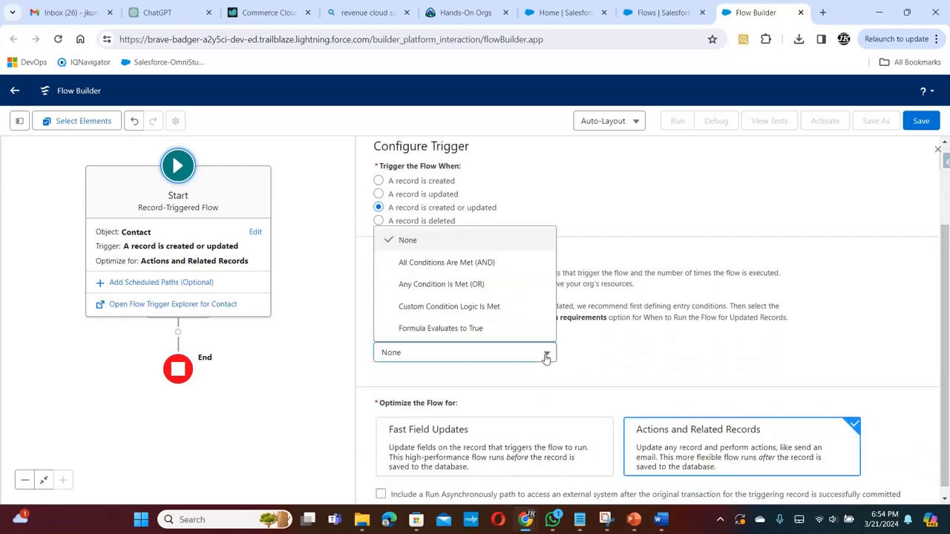
click(512, 262)
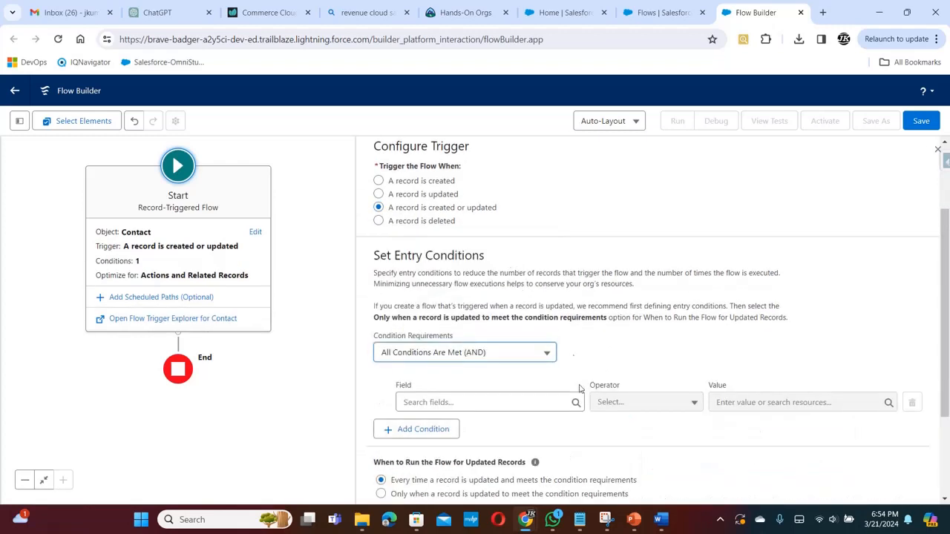
Define the entry condition so that the contact's Level__c field equals Primary
click(538, 402)
text(p)
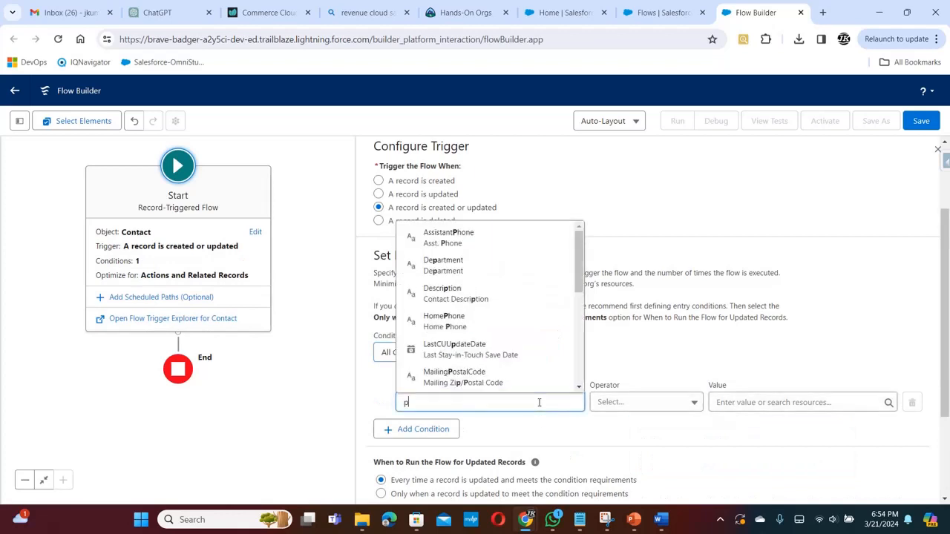
text(r)
key(BackSpace)
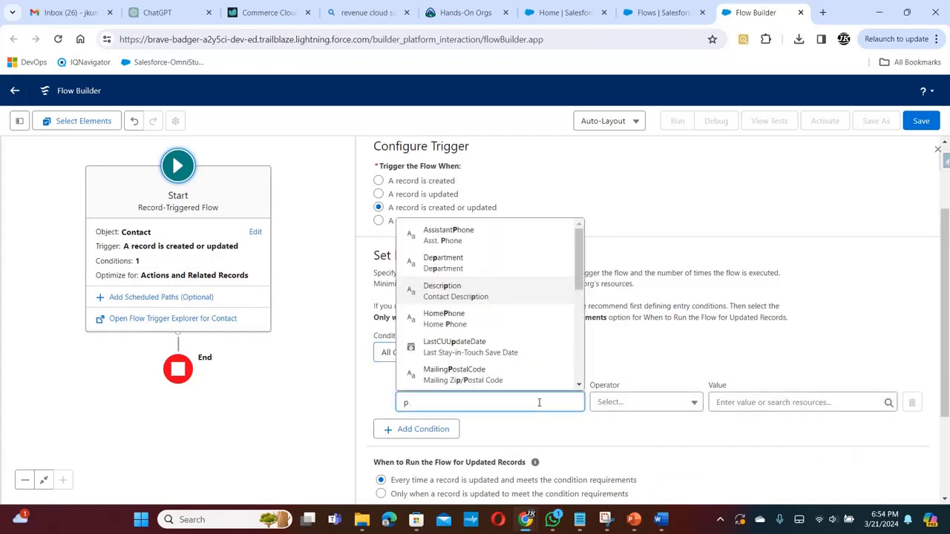
text(le)
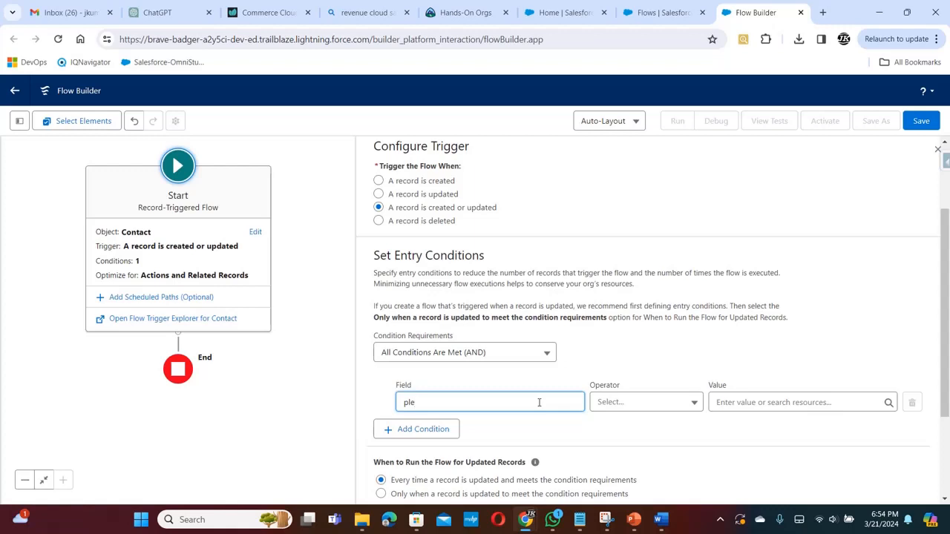
key(BackSpace)
key(BackSpace)
text(leve)
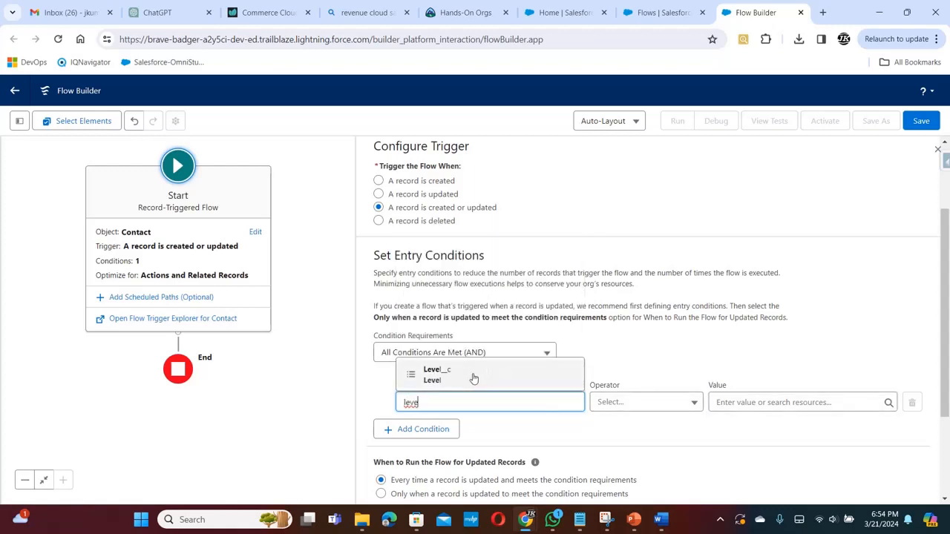
click(473, 380)
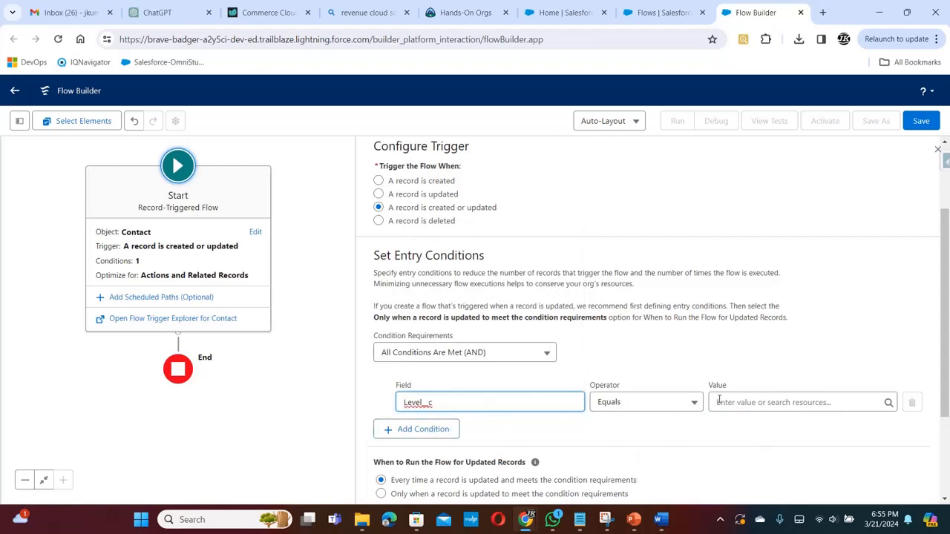
click(781, 400)
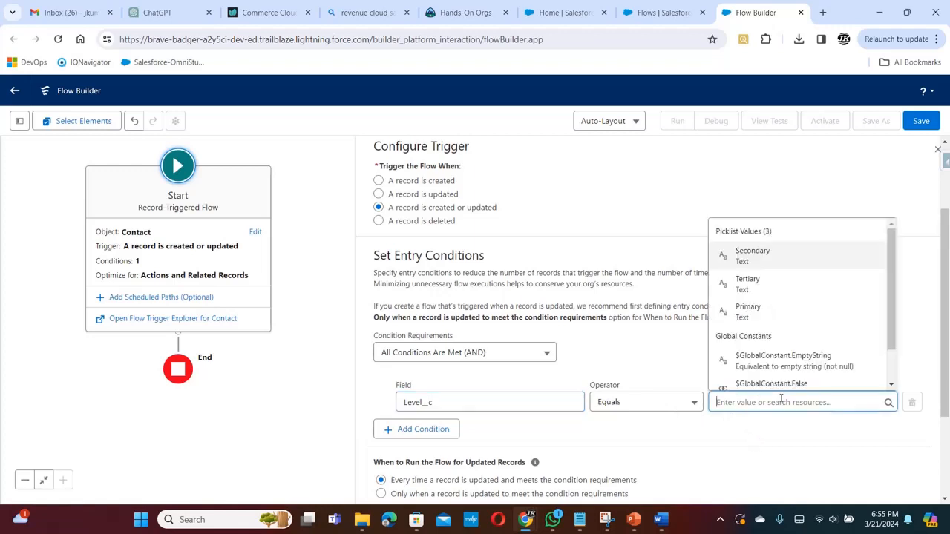
click(788, 318)
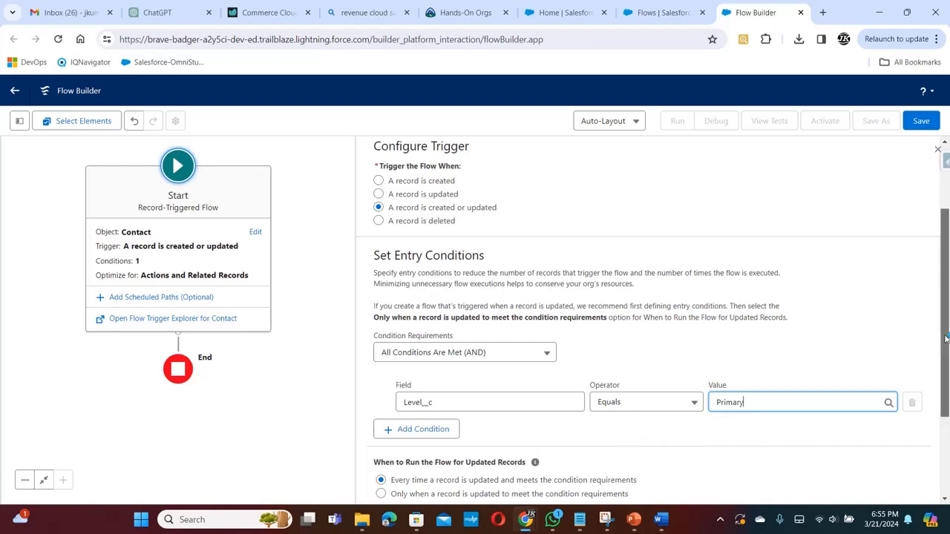
Run the flow for updated records only when a record is updated to meet the condition requirements, and dismiss the message notification
drag(945, 339, 942, 395)
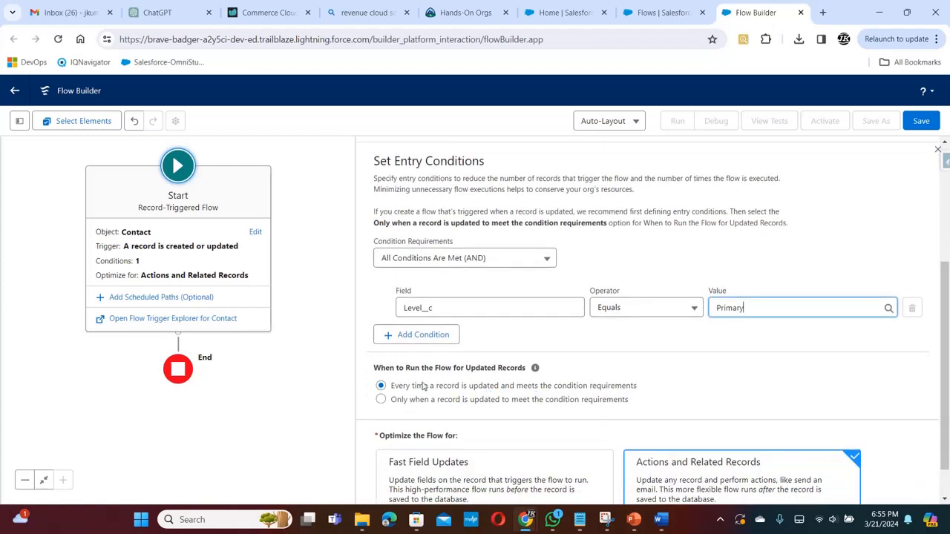
click(380, 400)
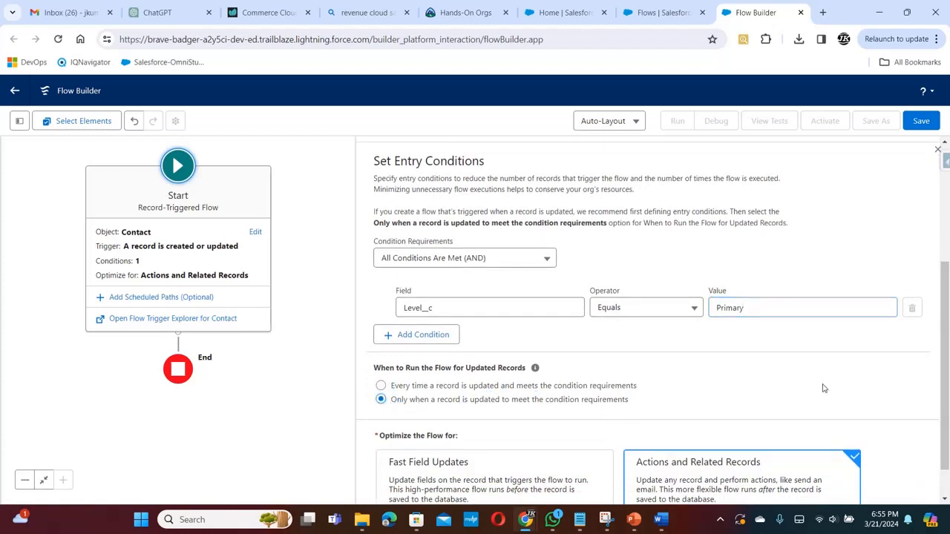
drag(947, 389, 946, 413)
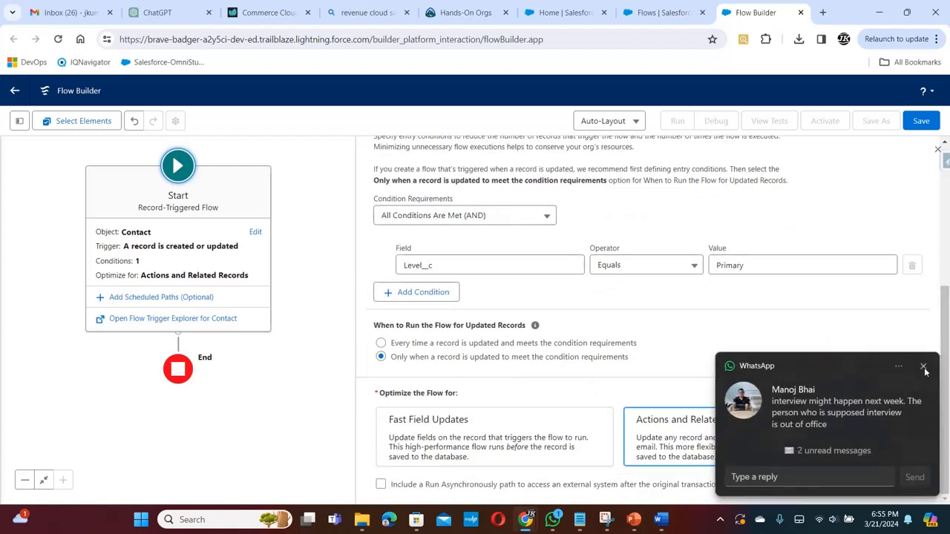
click(924, 366)
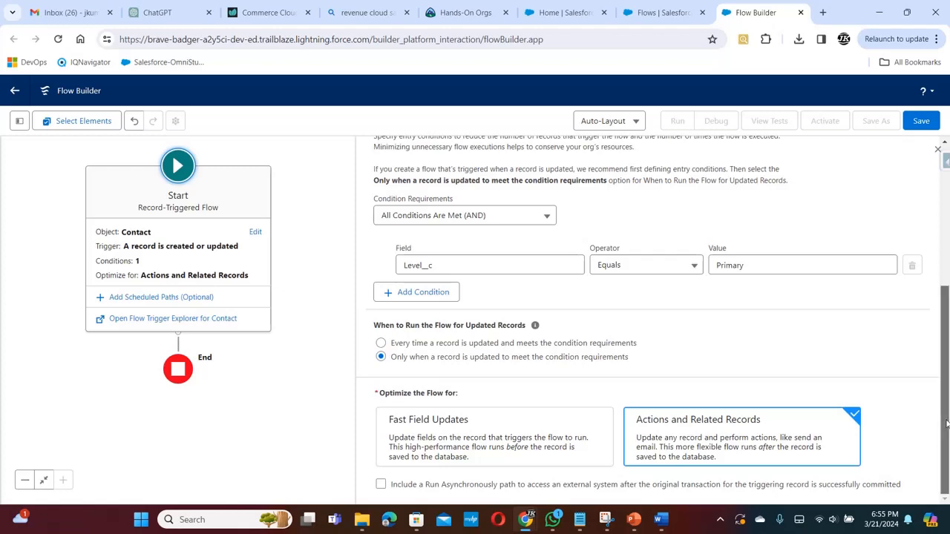
Save the flow with the label "Contact- Populating Name and Phone on Account Record"
click(923, 121)
click(386, 244)
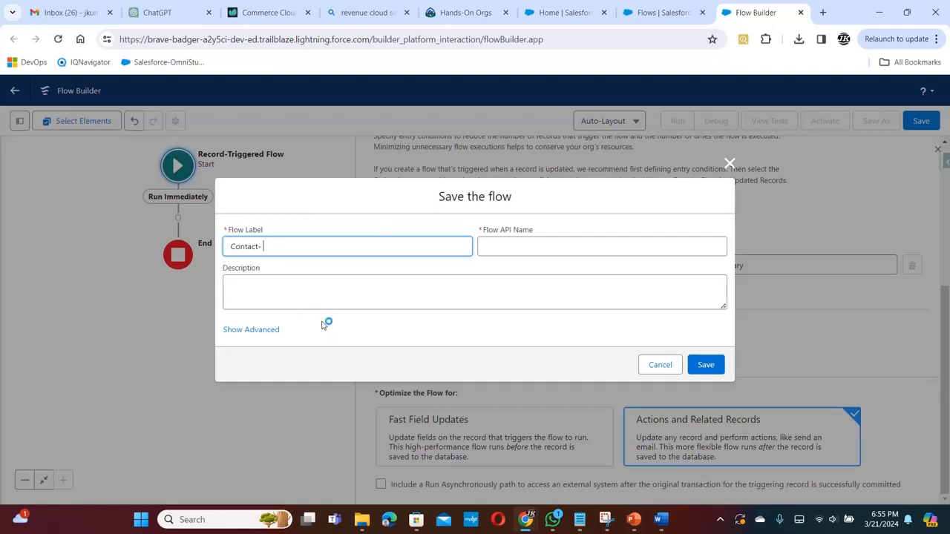
text(pulating Name and Phone on Account Record)
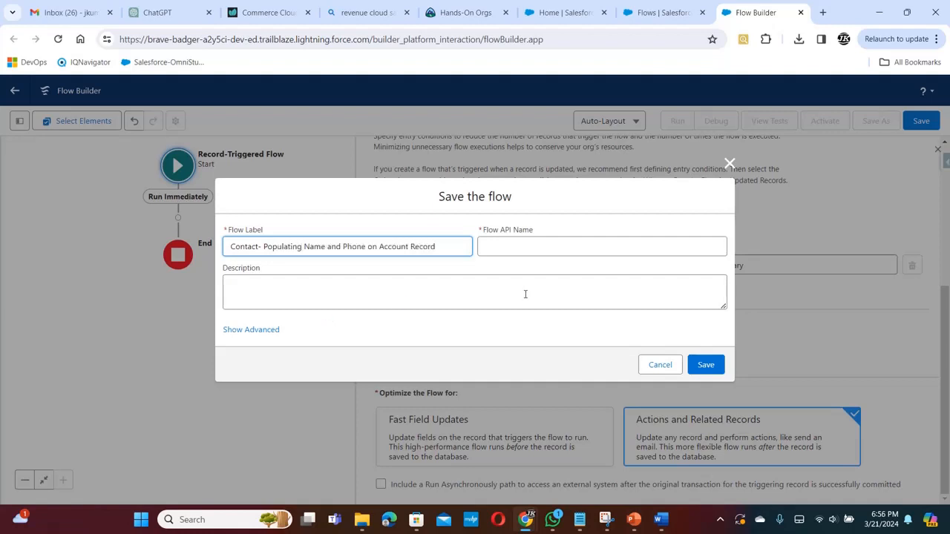
click(715, 371)
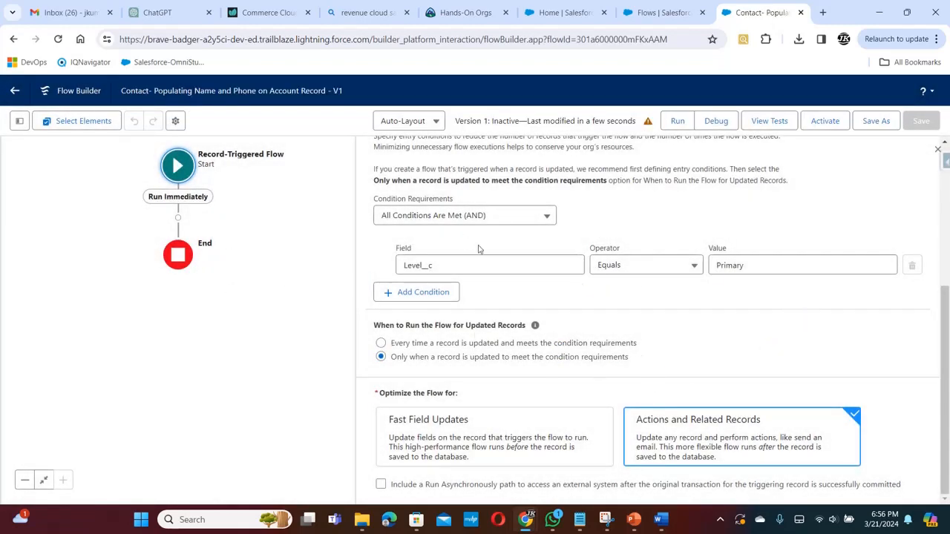
Add an Update Records element to the Run Immediately path and label it "Update the related Account record"
scroll(946, 365, up, 5)
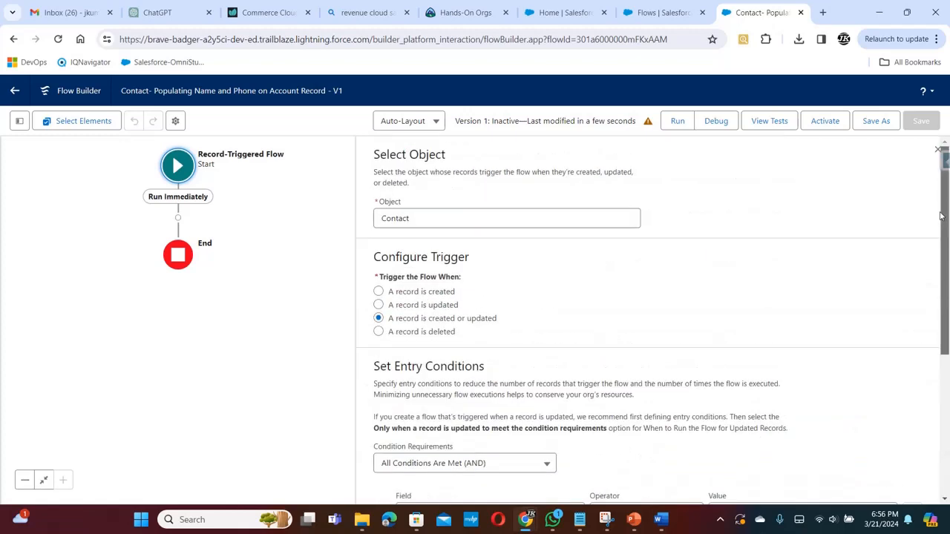
click(178, 219)
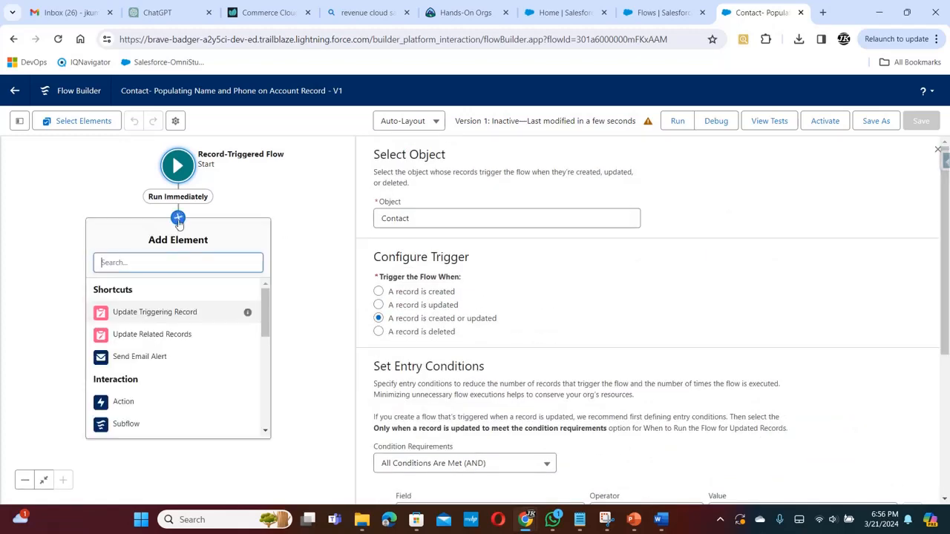
drag(266, 320, 264, 404)
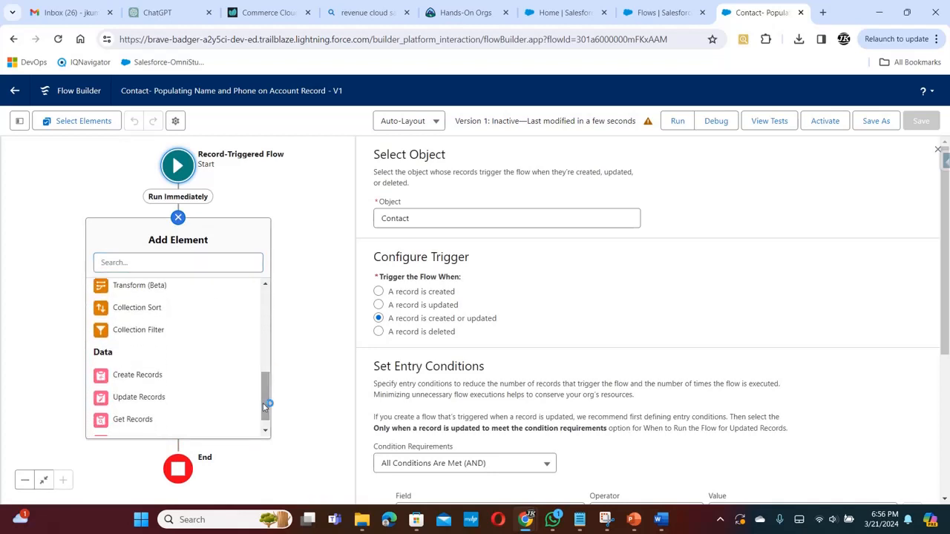
click(153, 397)
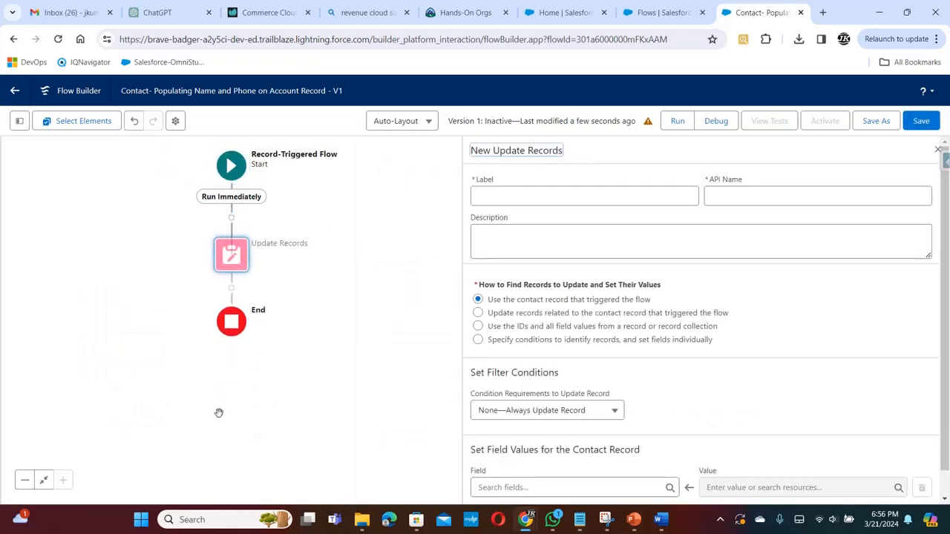
click(563, 196)
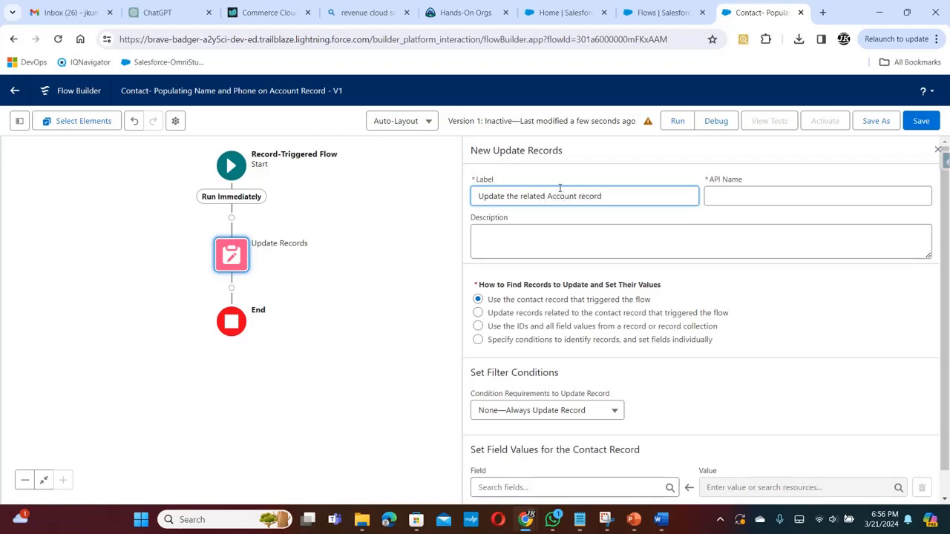
click(731, 192)
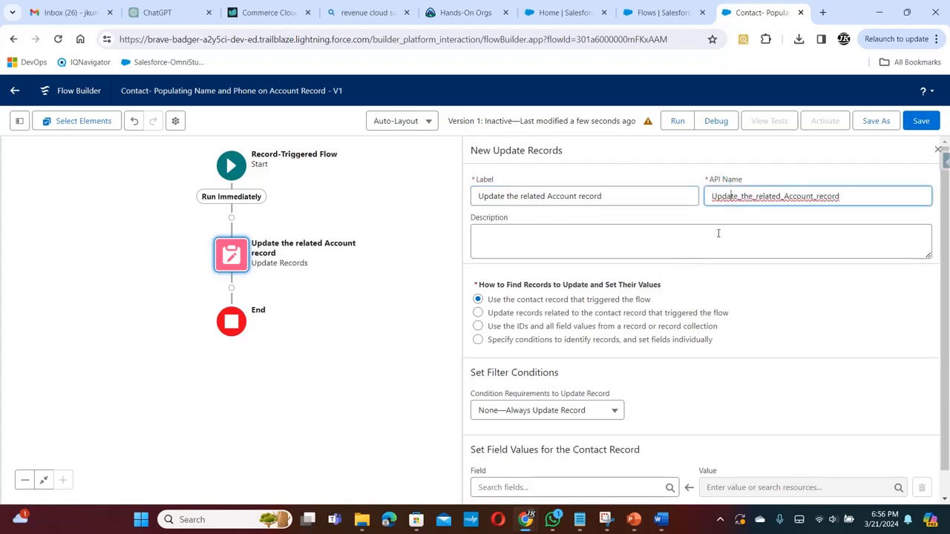
click(798, 289)
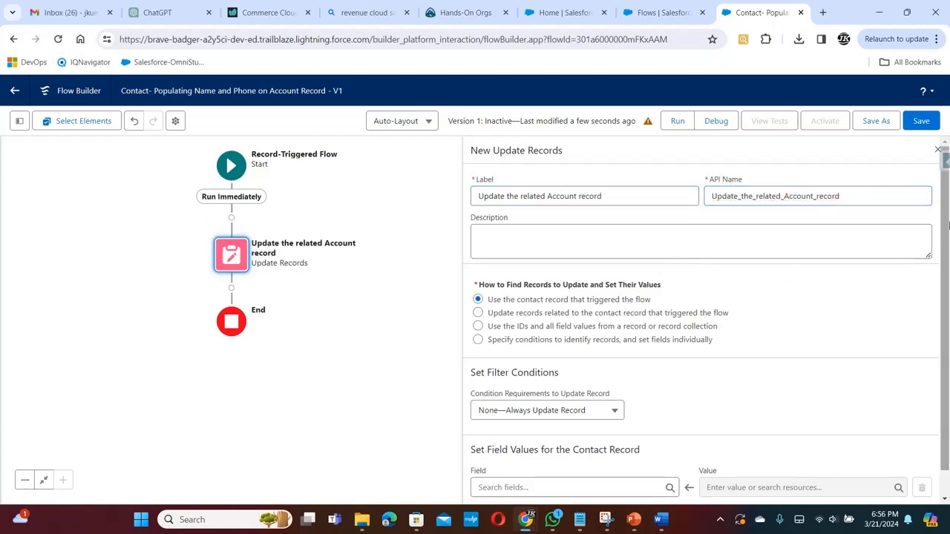
Have the update element find records by specified conditions with individually set fields, using Account as the object
scroll(947, 211, down, 1)
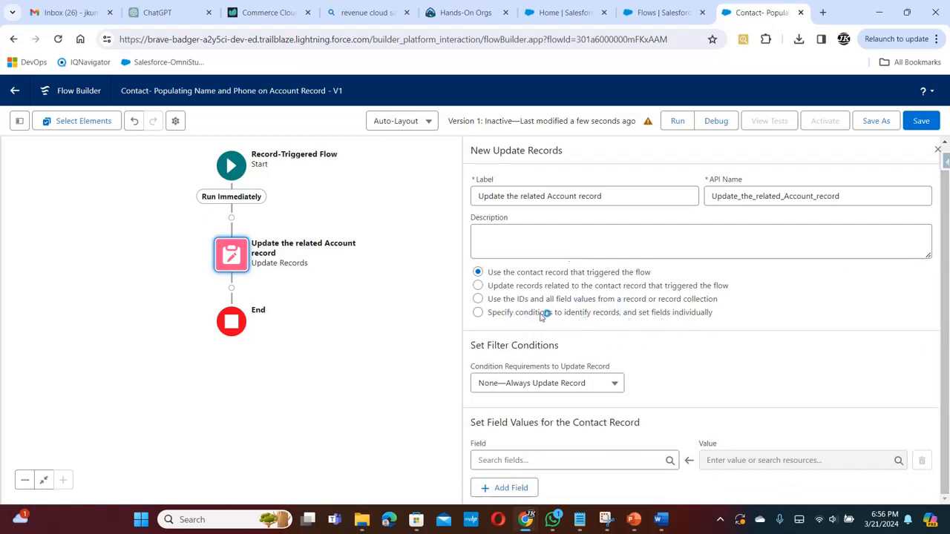
click(479, 313)
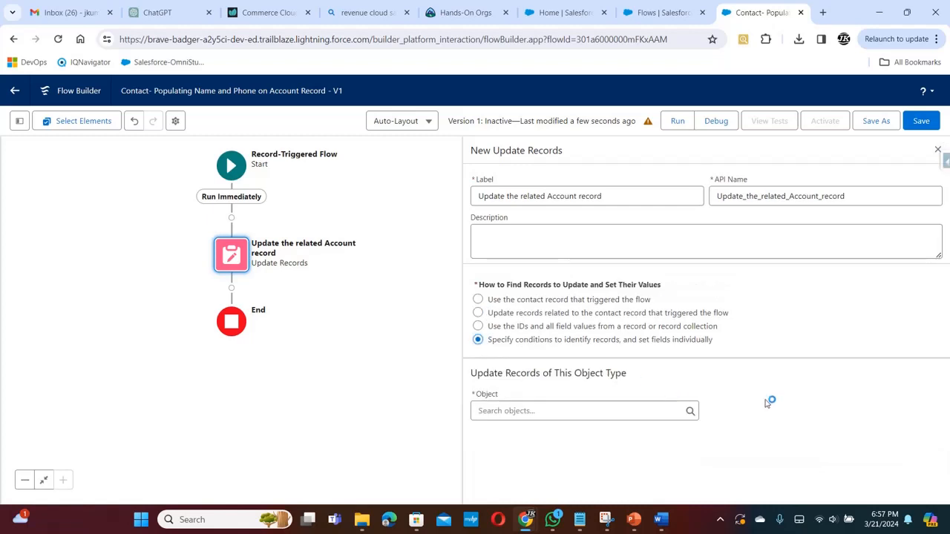
click(659, 413)
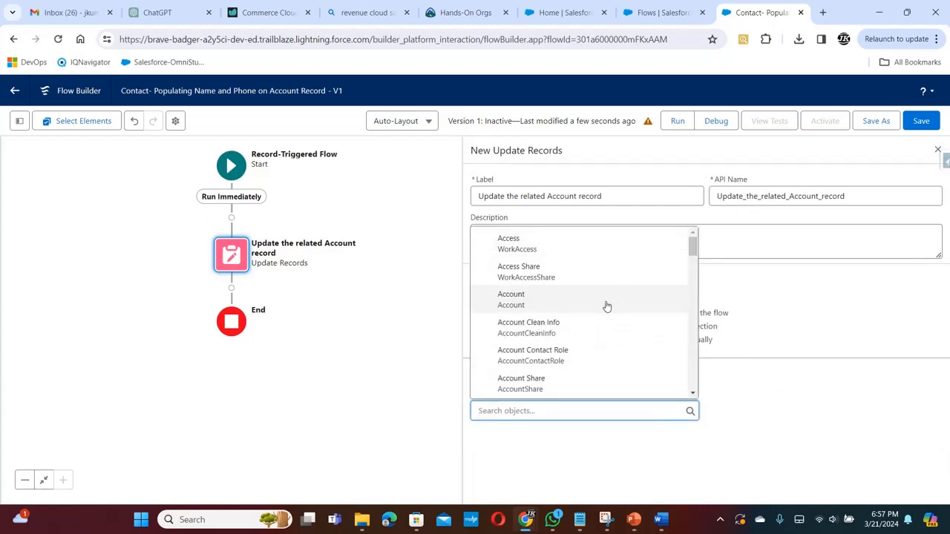
click(601, 305)
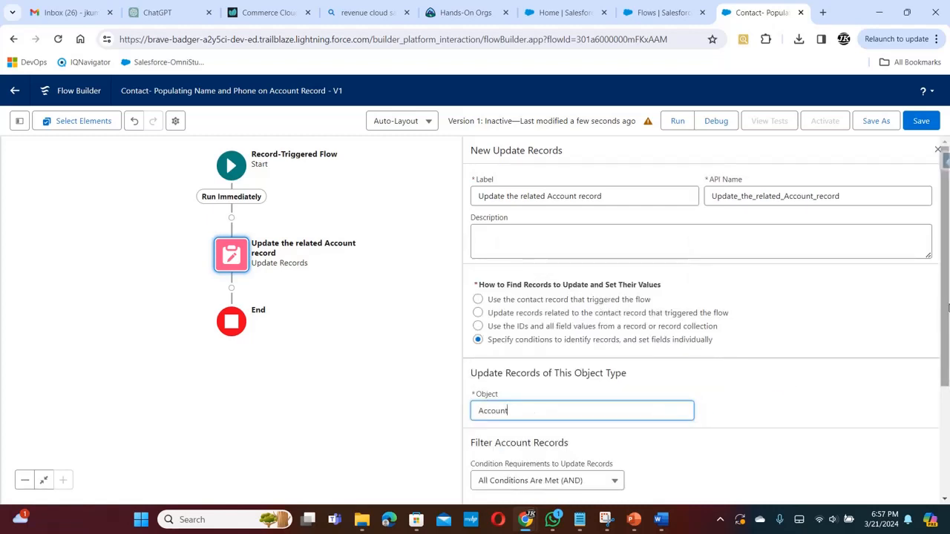
Filter the Account records to update where Id equals the triggering contact's account Id ($Record > Account > Id)
scroll(948, 308, down, 2)
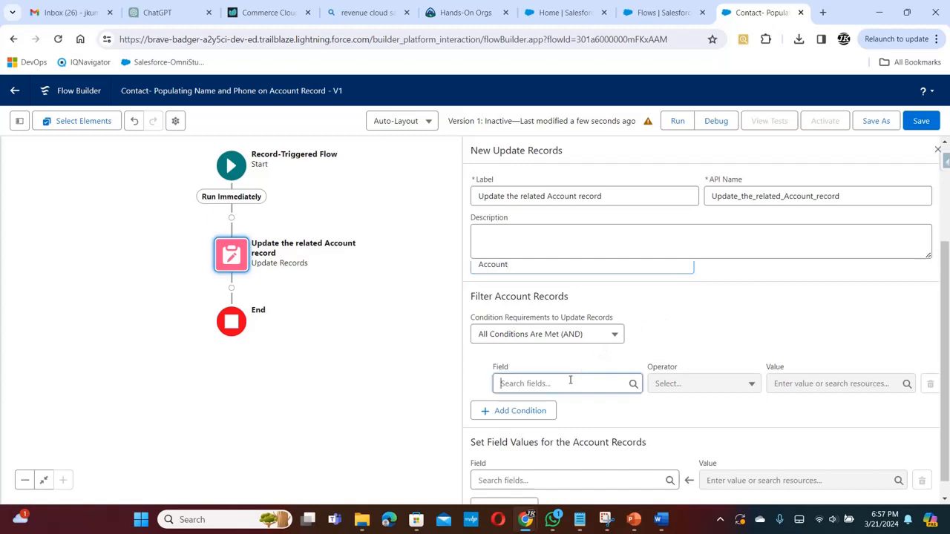
click(570, 380)
text(id)
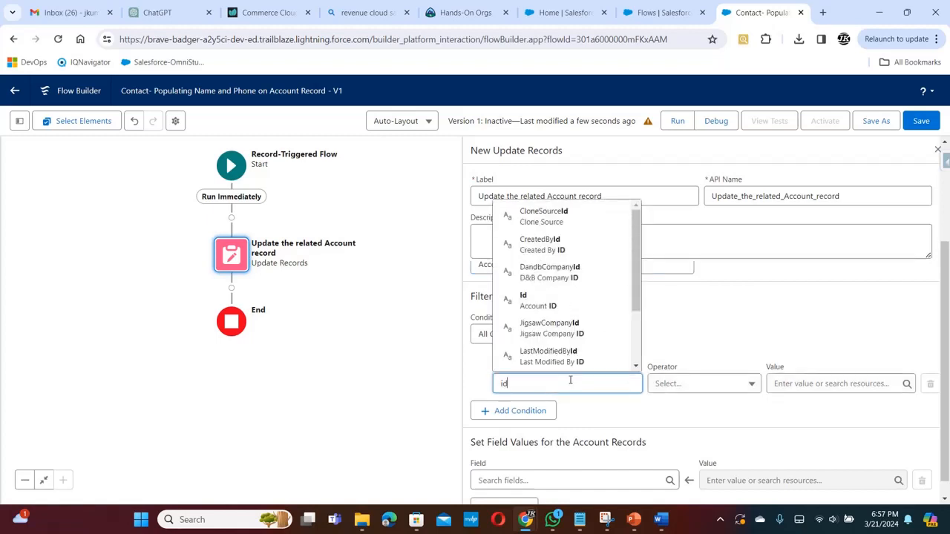
click(567, 311)
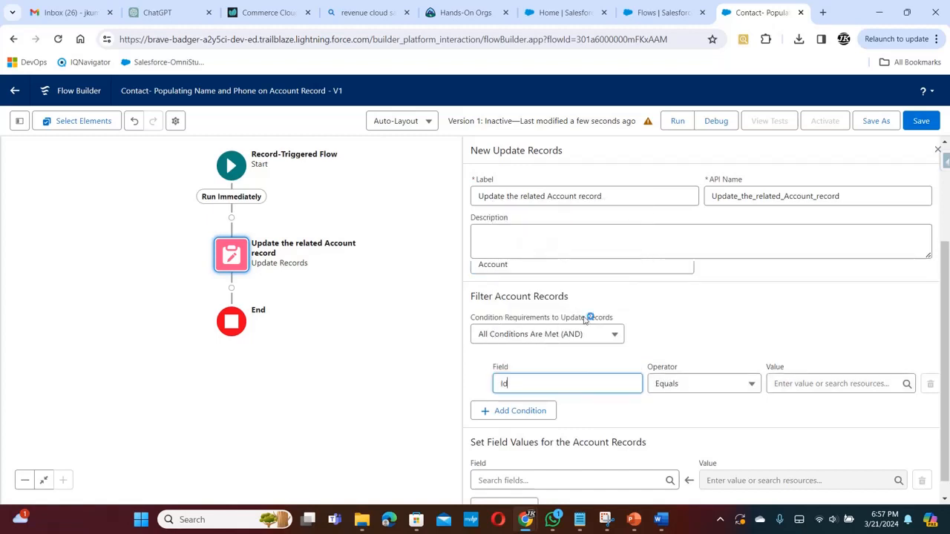
click(817, 383)
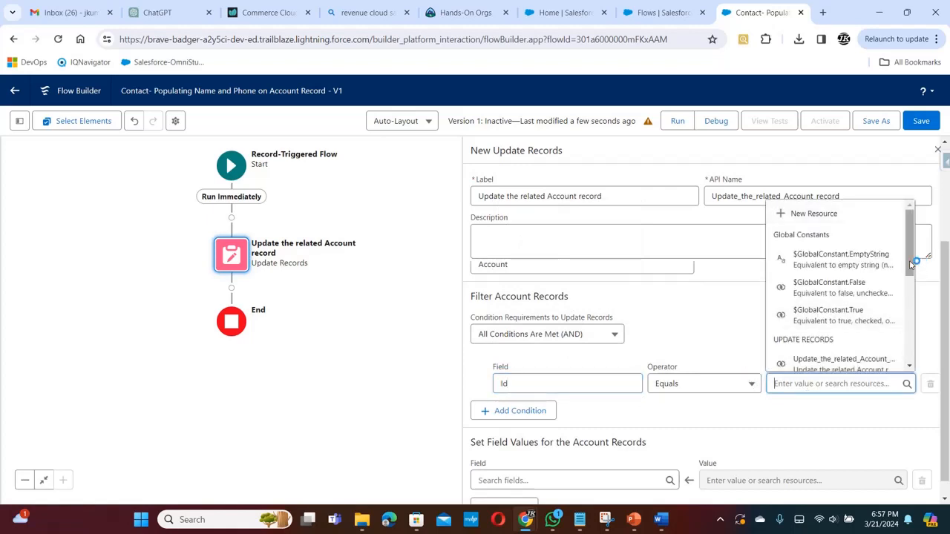
drag(912, 266, 912, 342)
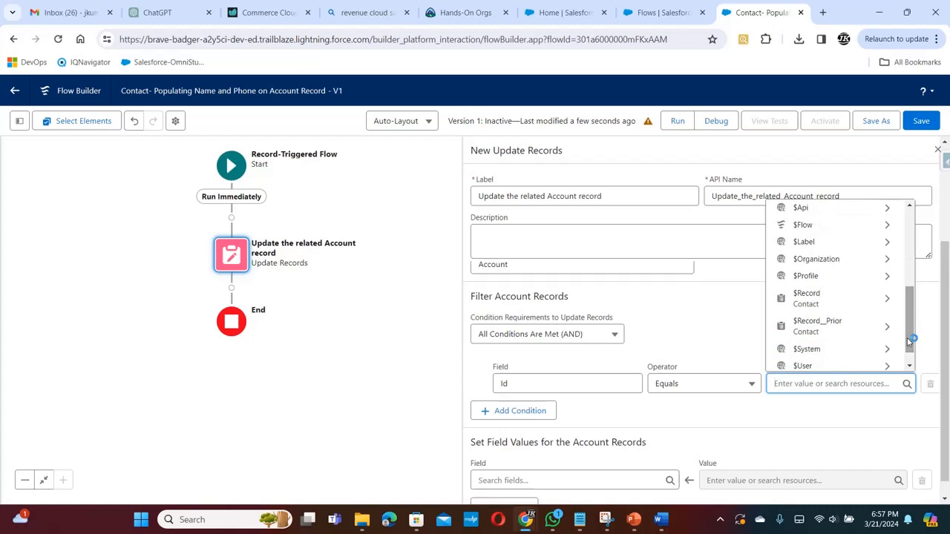
click(862, 307)
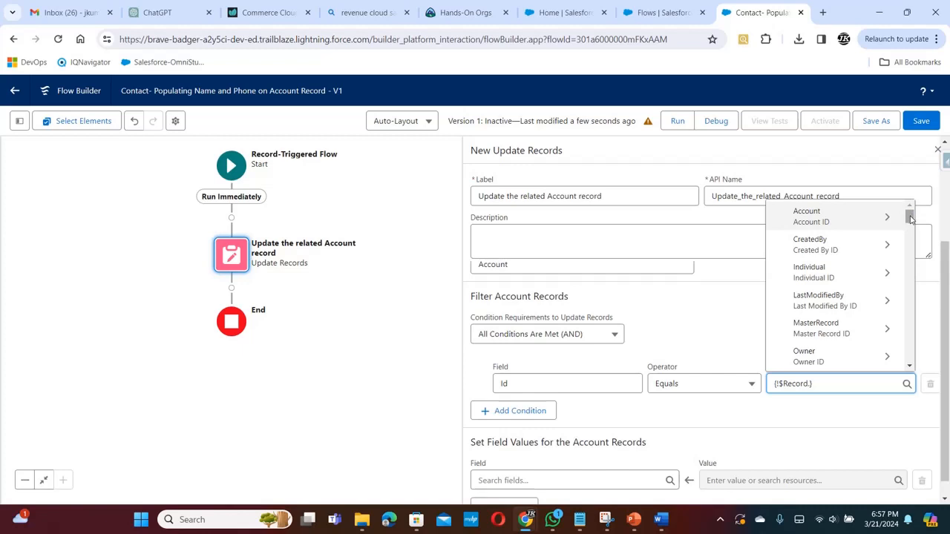
drag(910, 219, 907, 266)
click(869, 219)
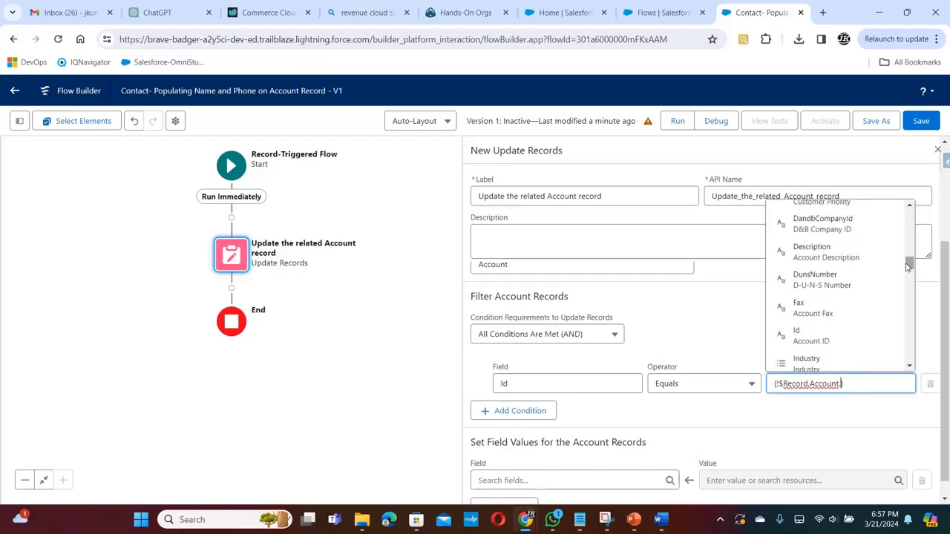
click(831, 339)
click(746, 416)
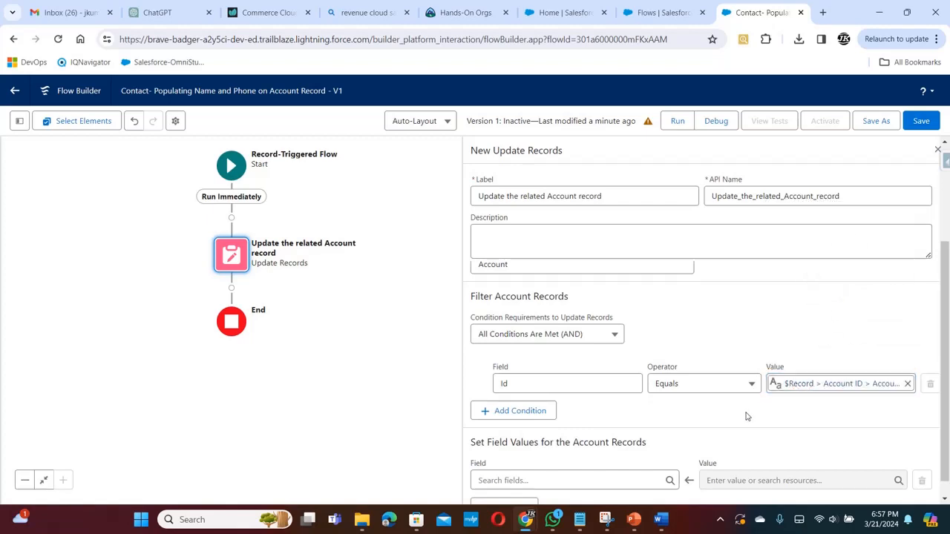
Add Primary_Contact_Name__c and Primary_Contact_Phone__c as the fields to set on the Account records
drag(945, 352, 946, 365)
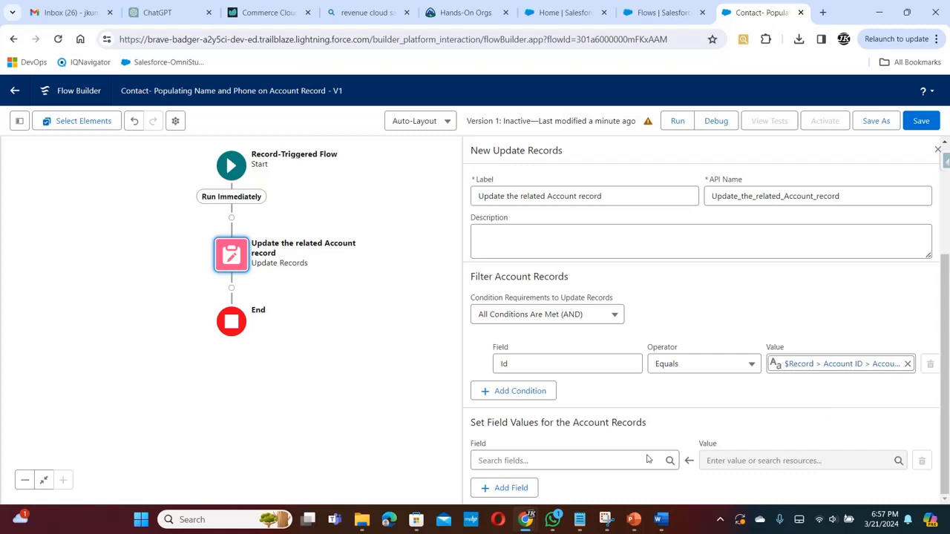
click(564, 461)
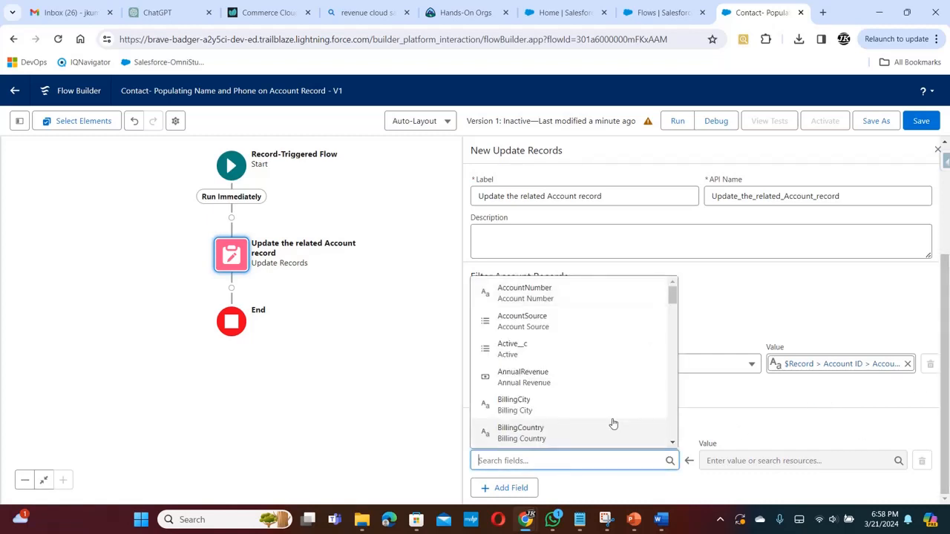
text(pri)
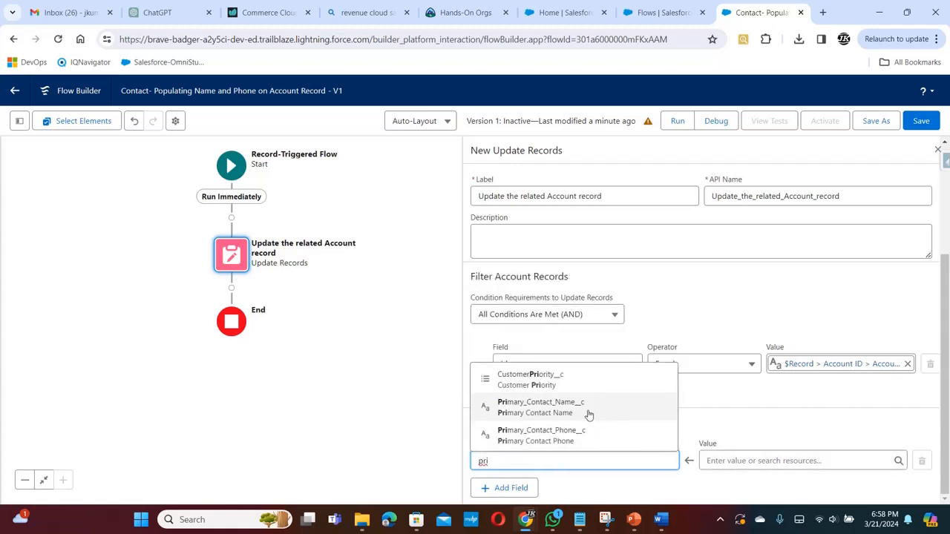
click(586, 408)
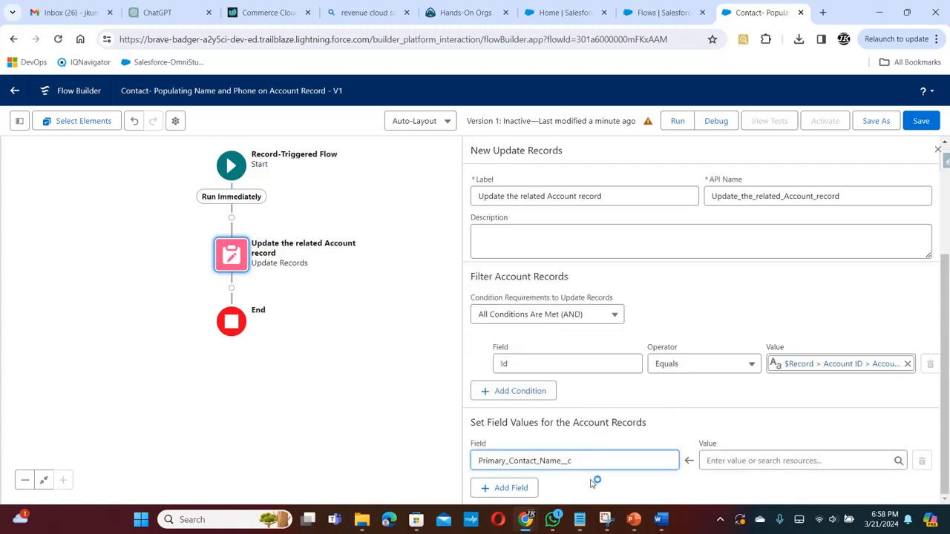
click(508, 490)
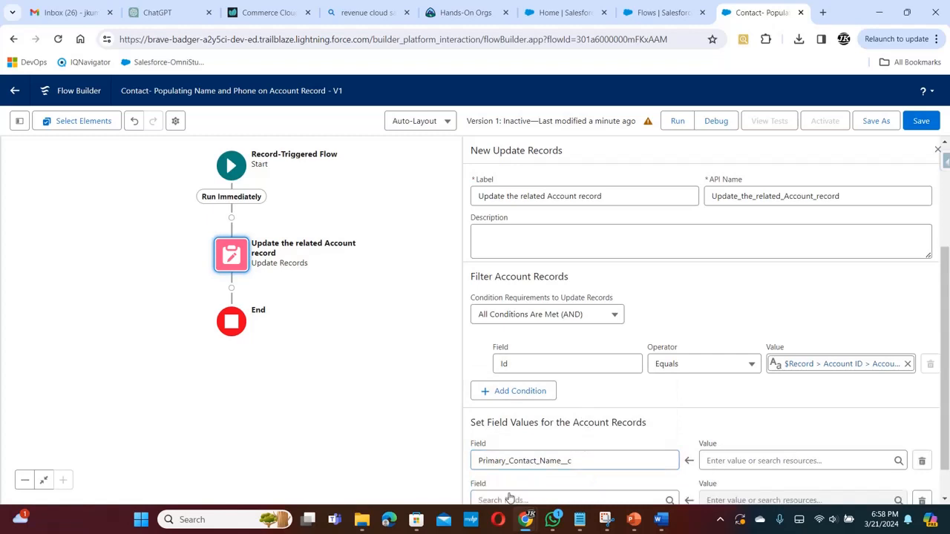
click(553, 498)
text(prima)
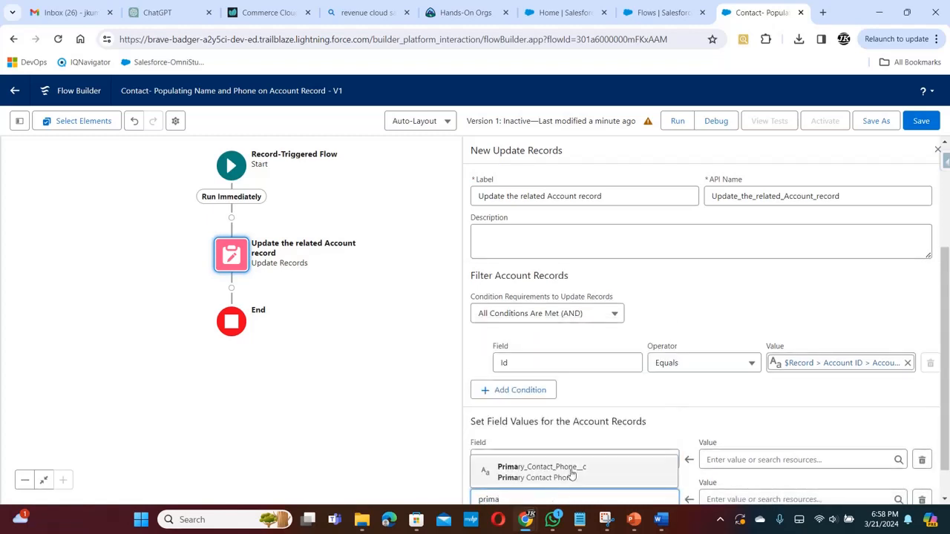
click(571, 473)
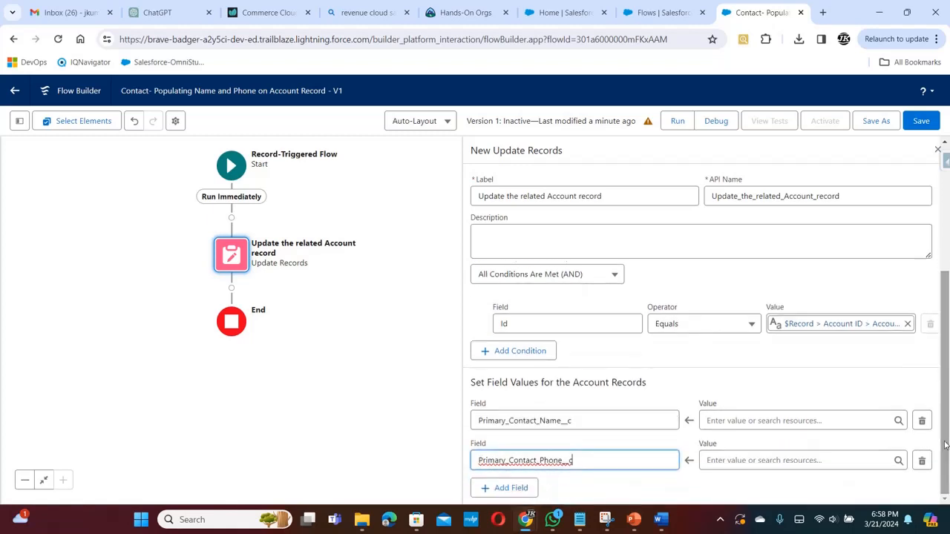
Set the Primary_Contact_Name__c value to the triggering contact's first name ($Record > First Name)
click(816, 421)
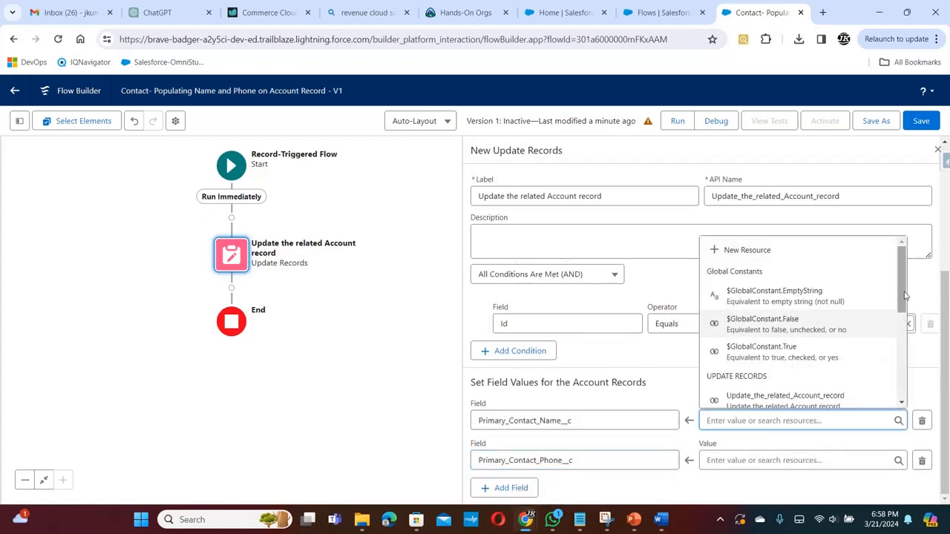
scroll(816, 364, down, 3)
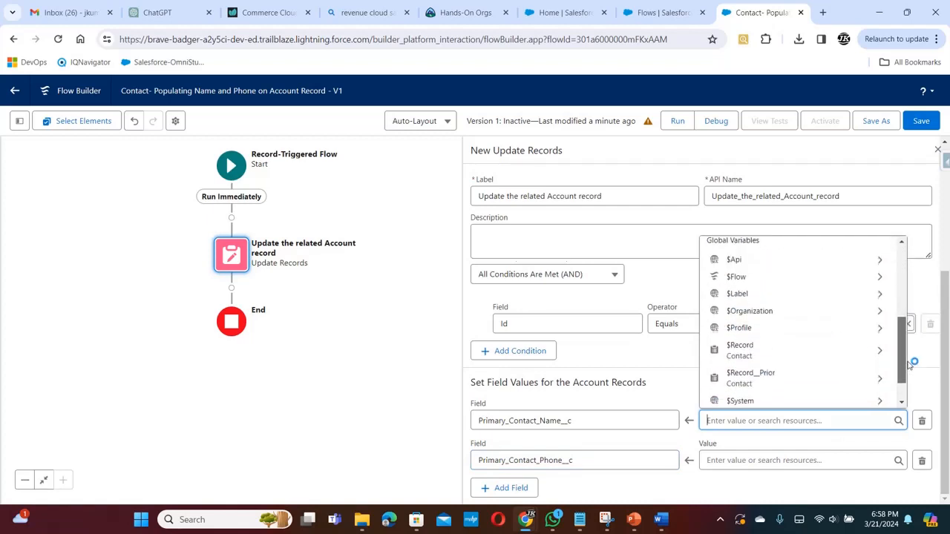
click(839, 351)
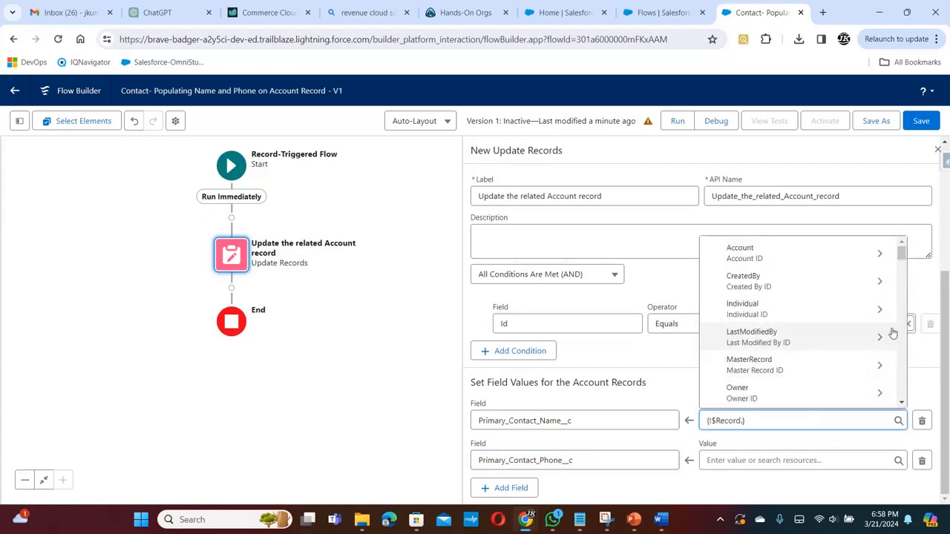
drag(901, 255, 900, 285)
click(777, 421)
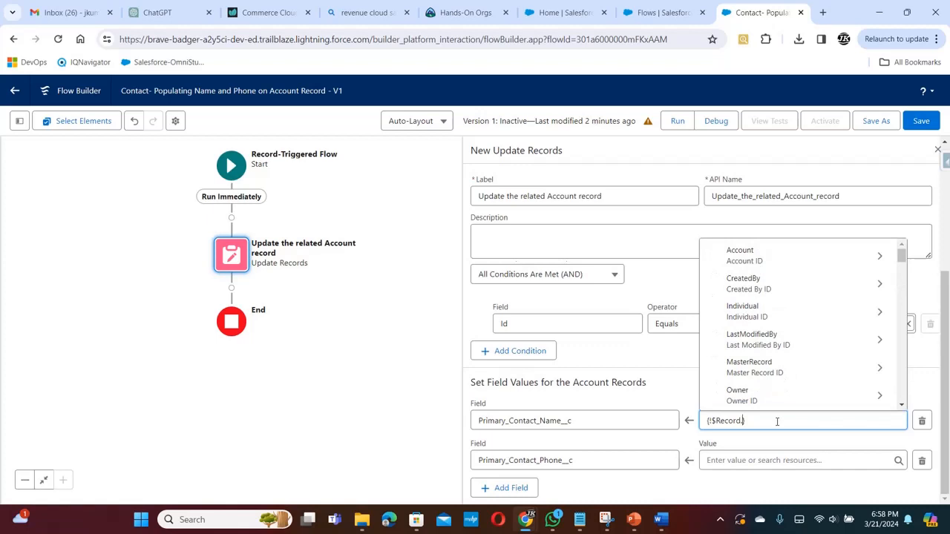
text(fi)
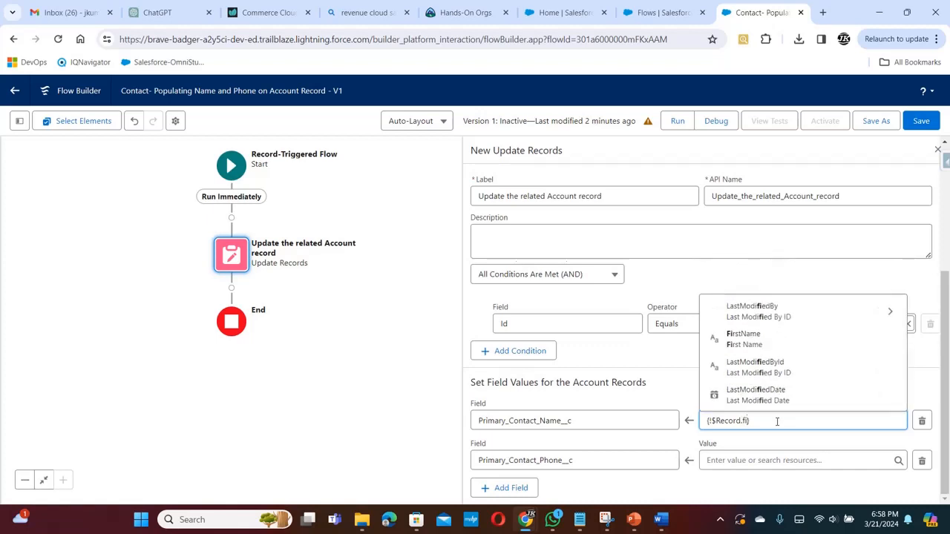
click(769, 343)
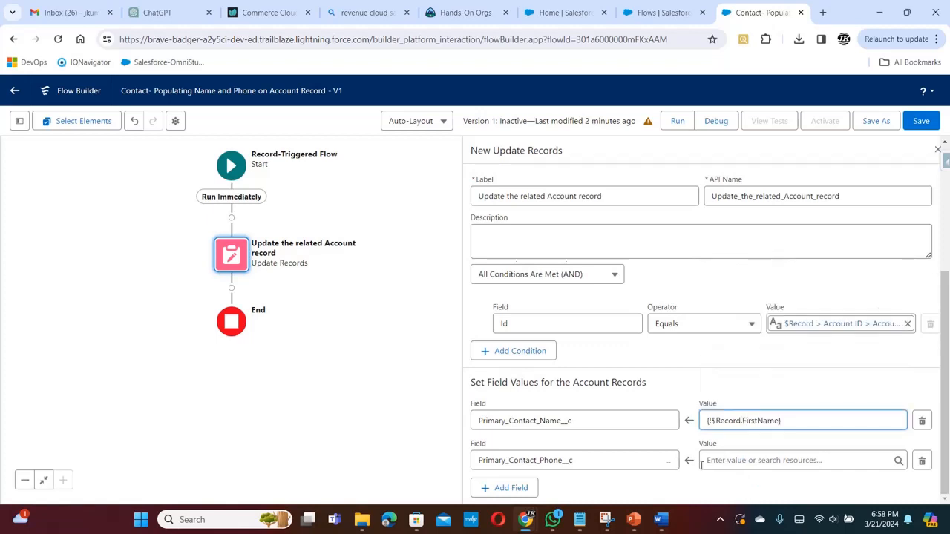
Set the Primary_Contact_Phone__c value to the triggering contact's business phone ($Record > Business Phone)
click(752, 460)
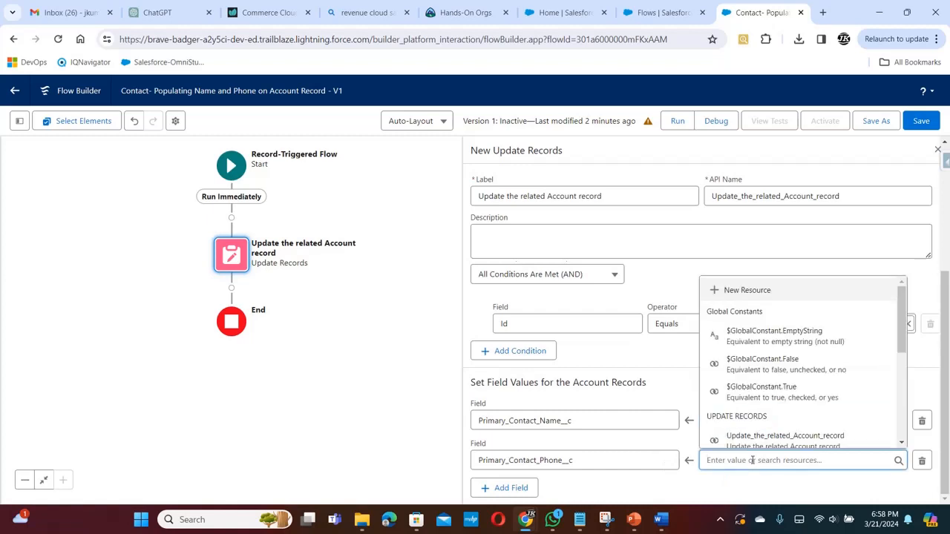
drag(903, 341, 896, 412)
click(878, 389)
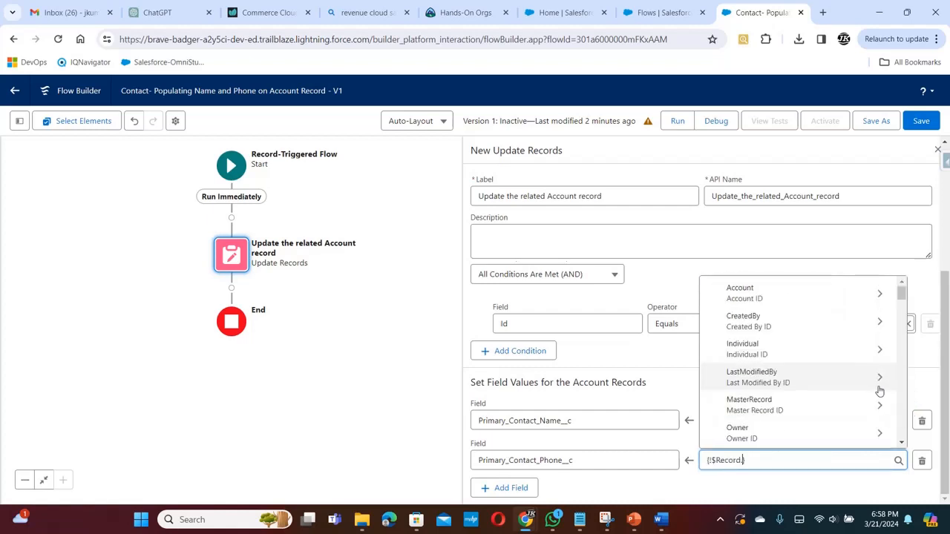
drag(903, 296, 904, 306)
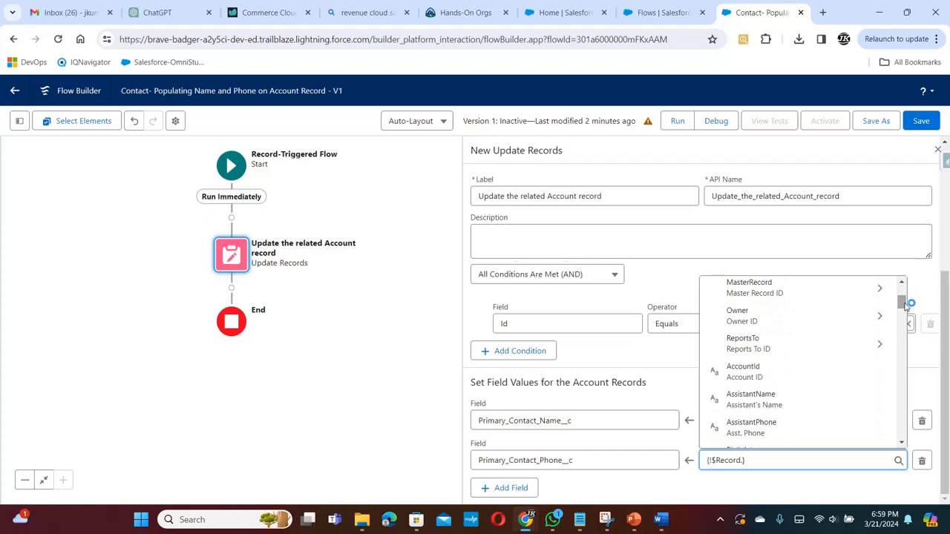
text(phone)
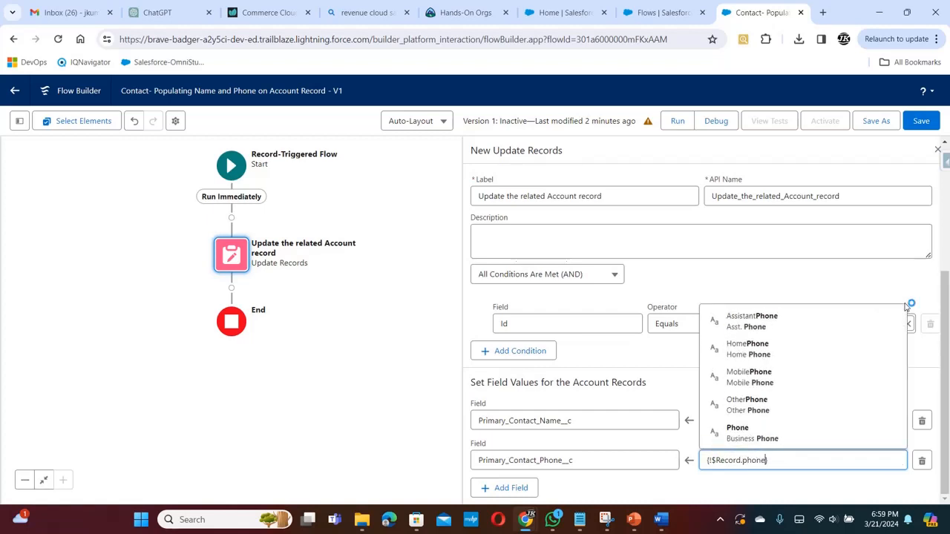
click(772, 436)
text(})
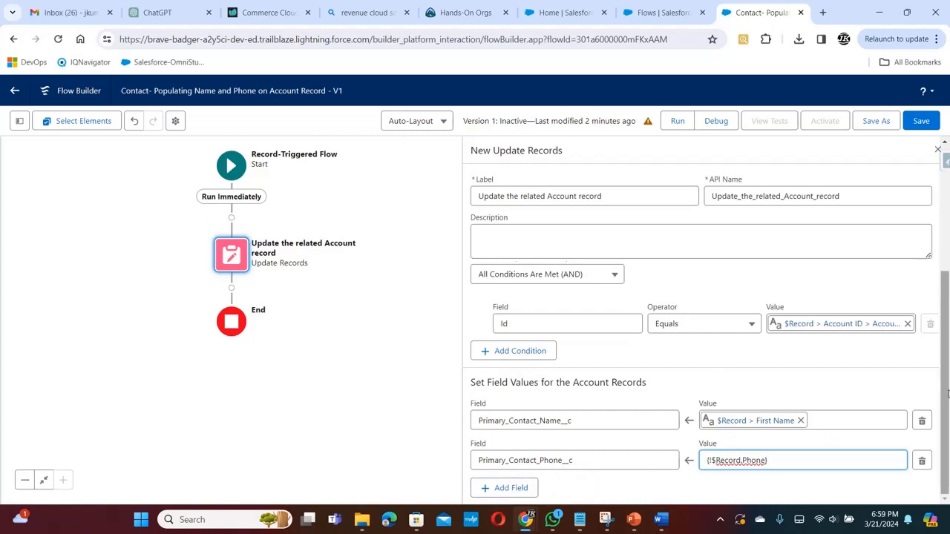
Review the Update Records settings, then save and activate the flow
drag(947, 393, 941, 304)
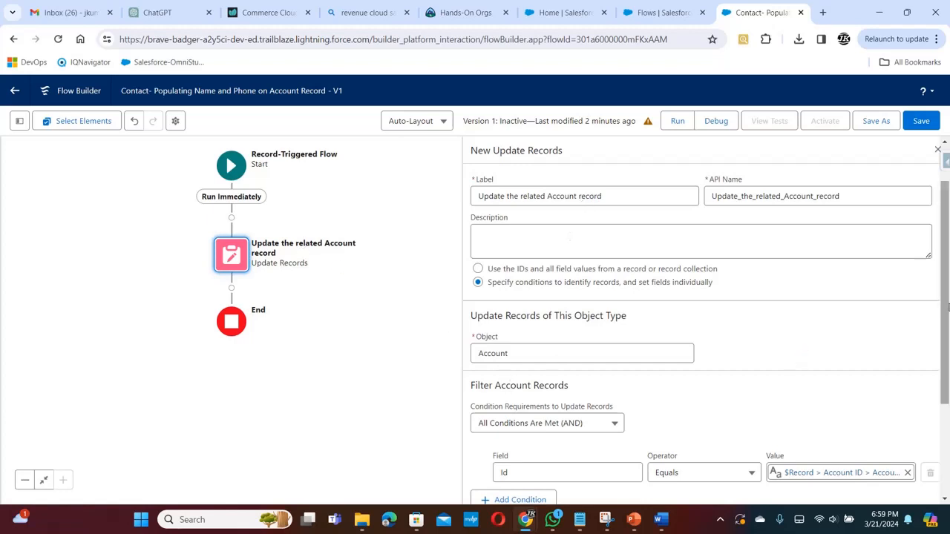
scroll(947, 308, down, 1)
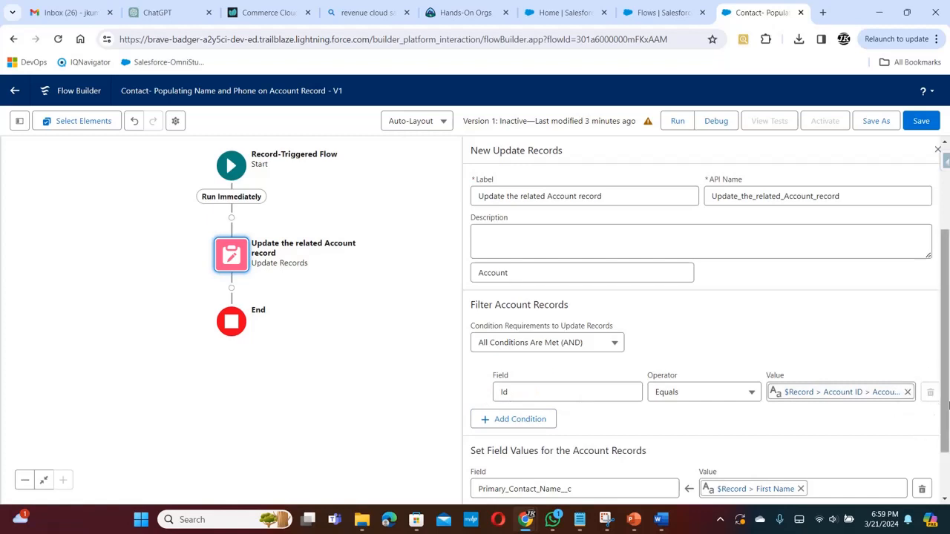
drag(945, 392, 945, 436)
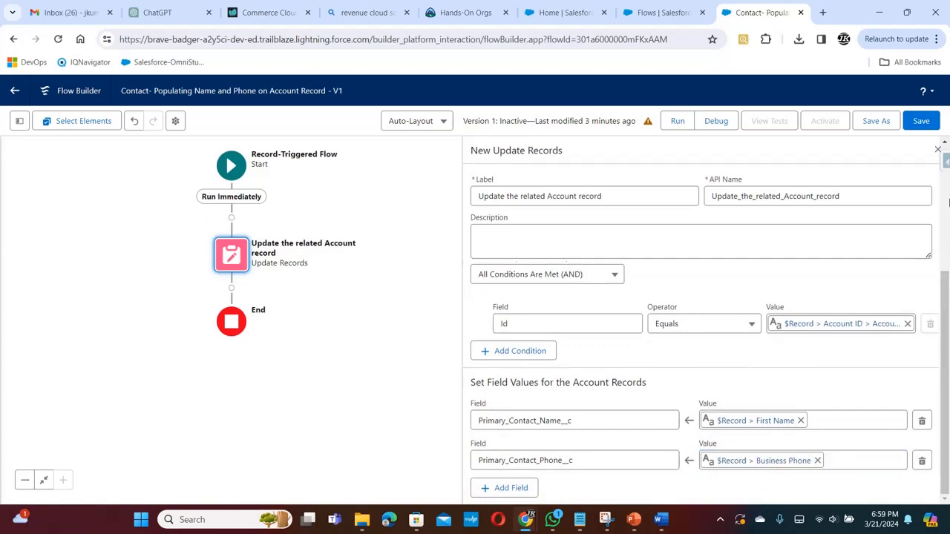
click(920, 122)
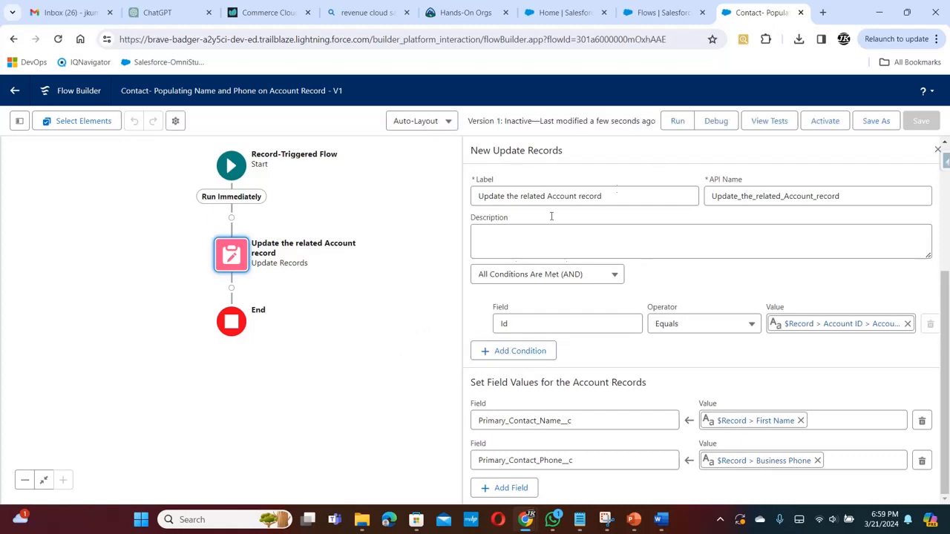
click(826, 123)
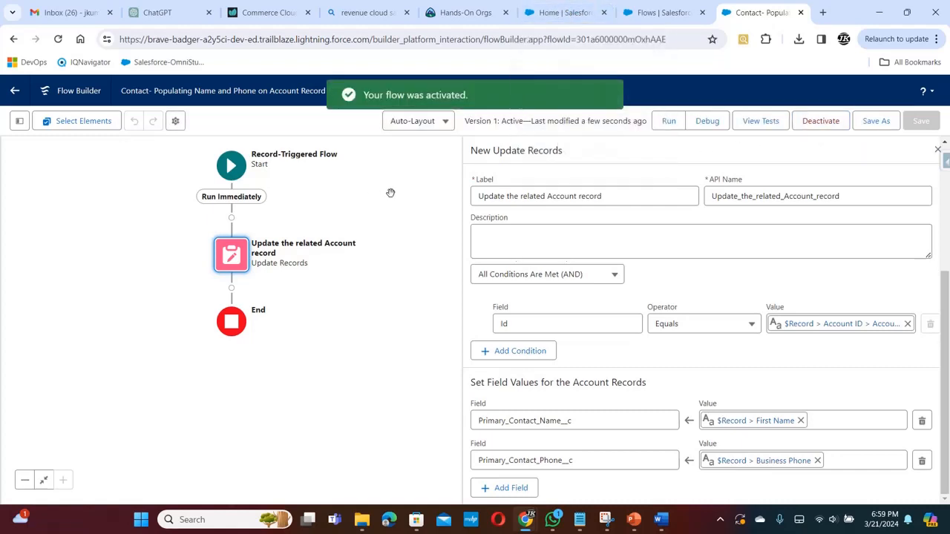
Reload the Service app, open the TNR Corp. account and check its Primary Contact Name and Primary Contact Phone fields
click(560, 15)
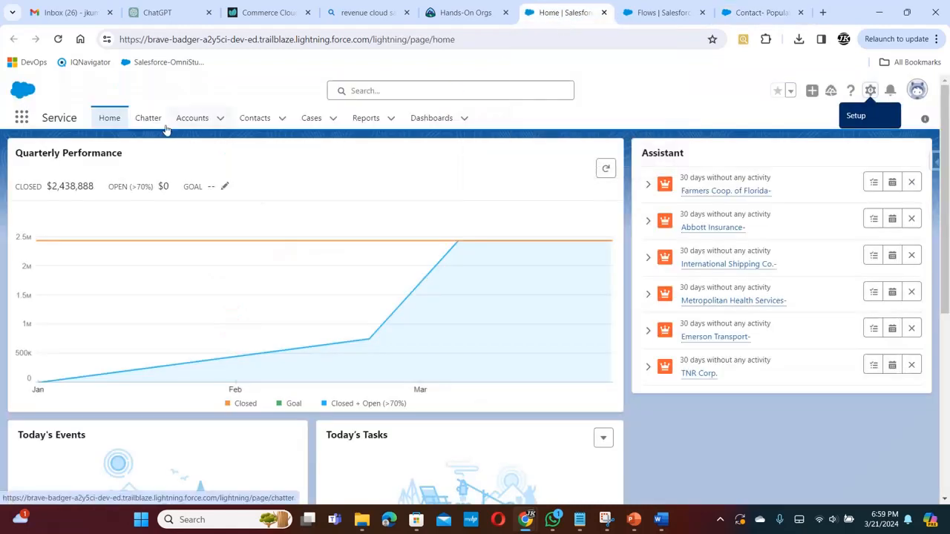
click(58, 39)
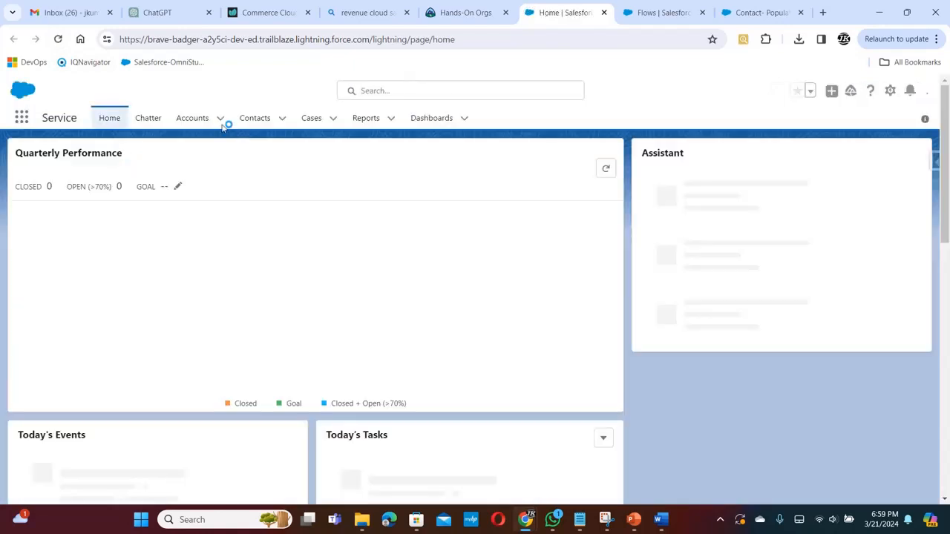
click(193, 118)
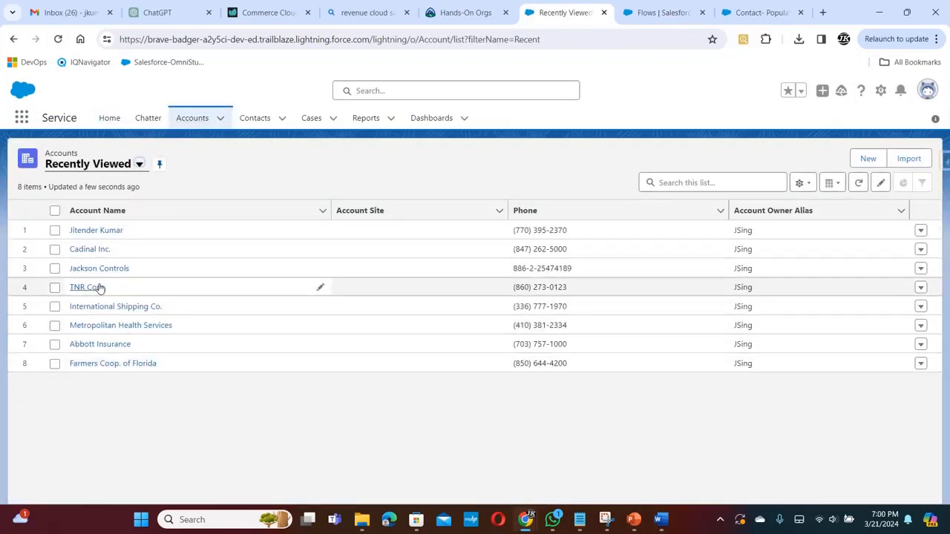
click(92, 287)
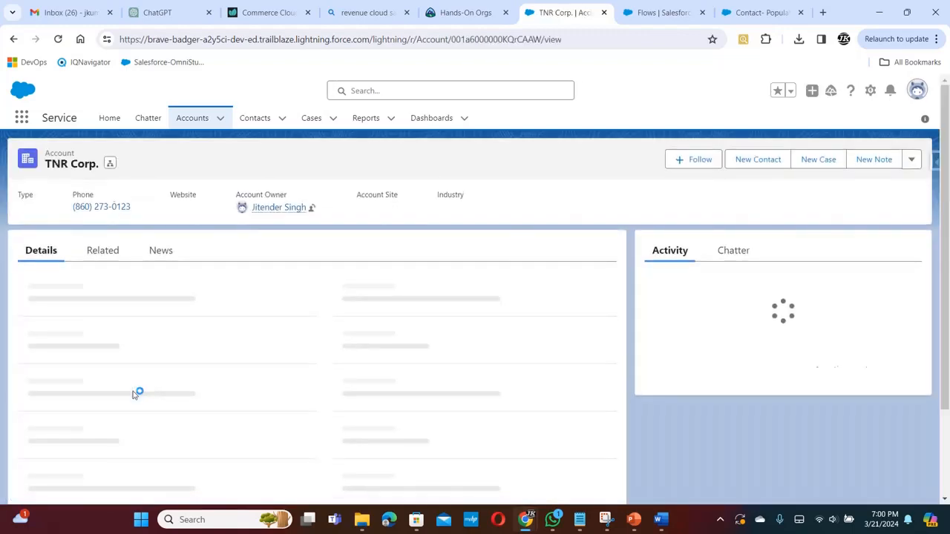
drag(946, 164, 944, 268)
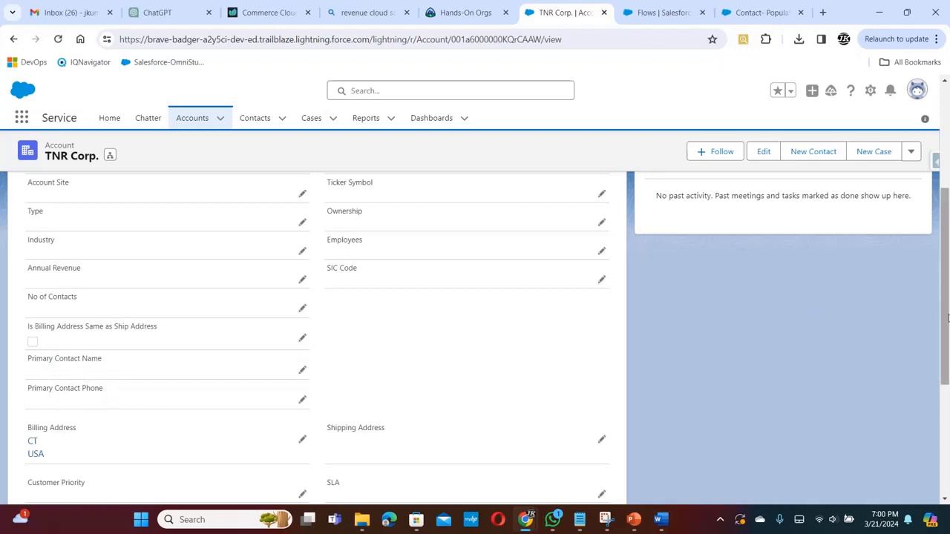
drag(947, 317, 947, 217)
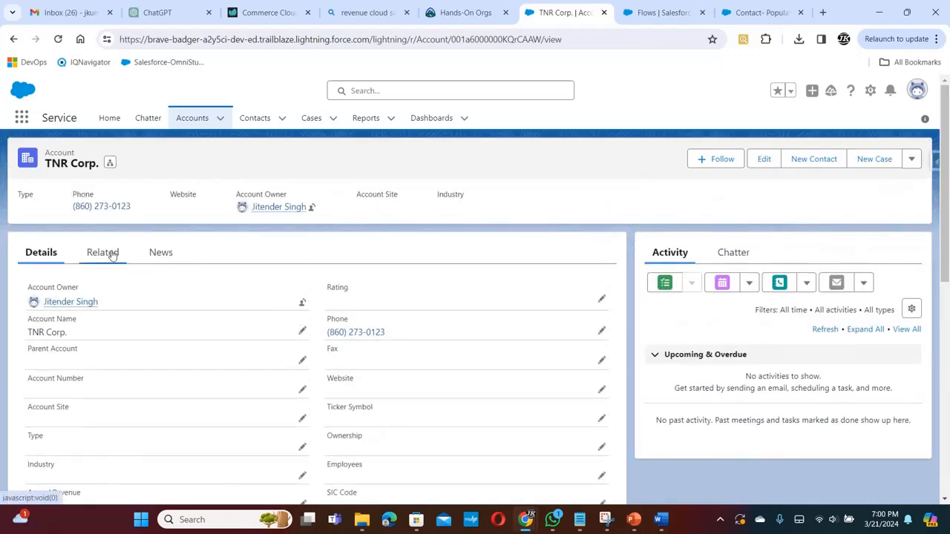
Open the existing contact related to the TNR Corp. account and show its details down to the Level field
click(111, 254)
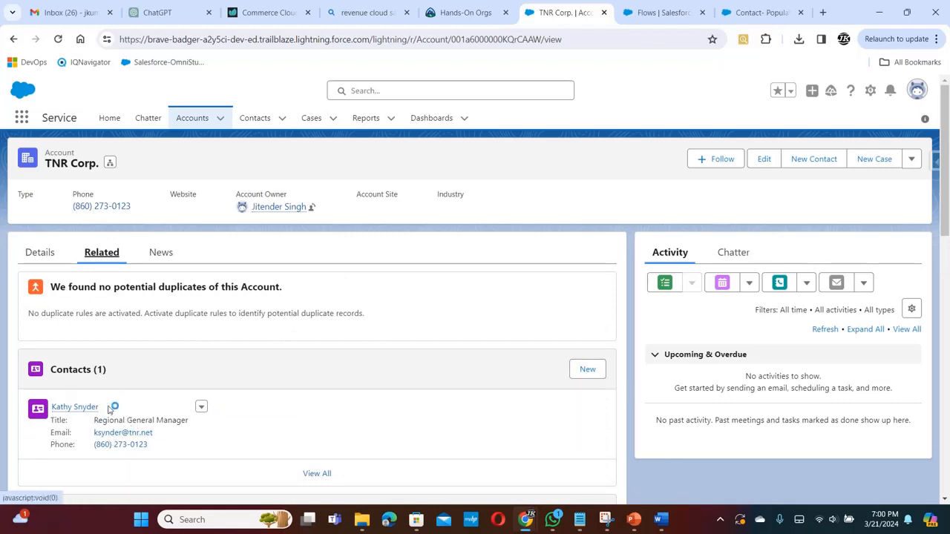
mouse_move(74, 412)
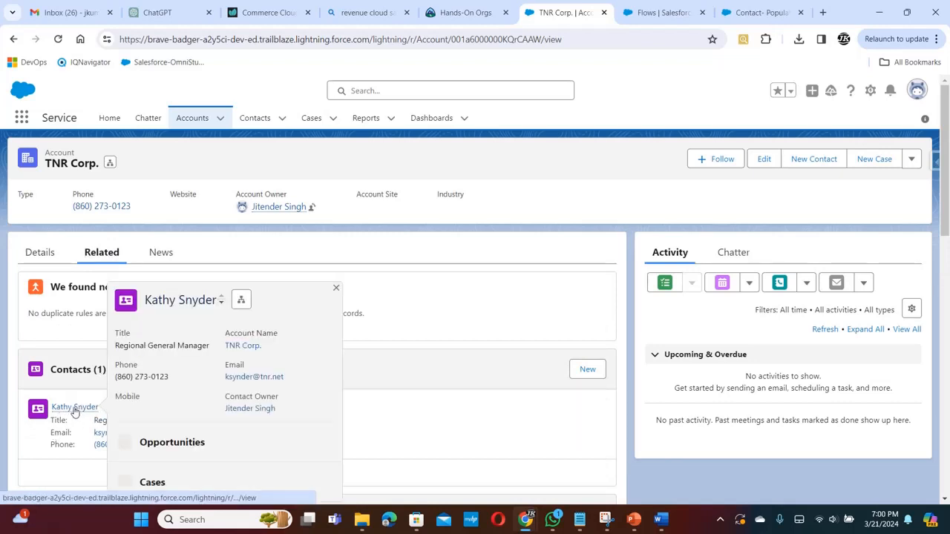
click(68, 407)
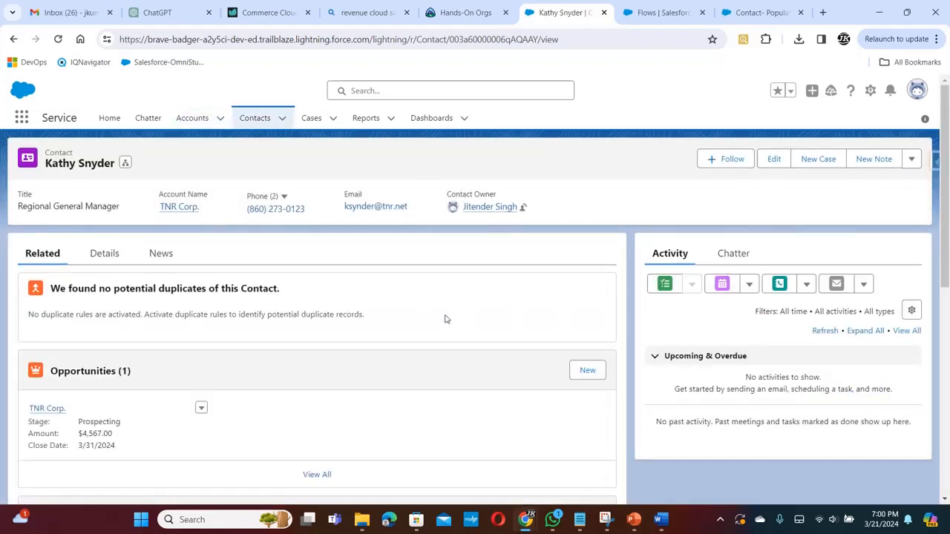
click(98, 254)
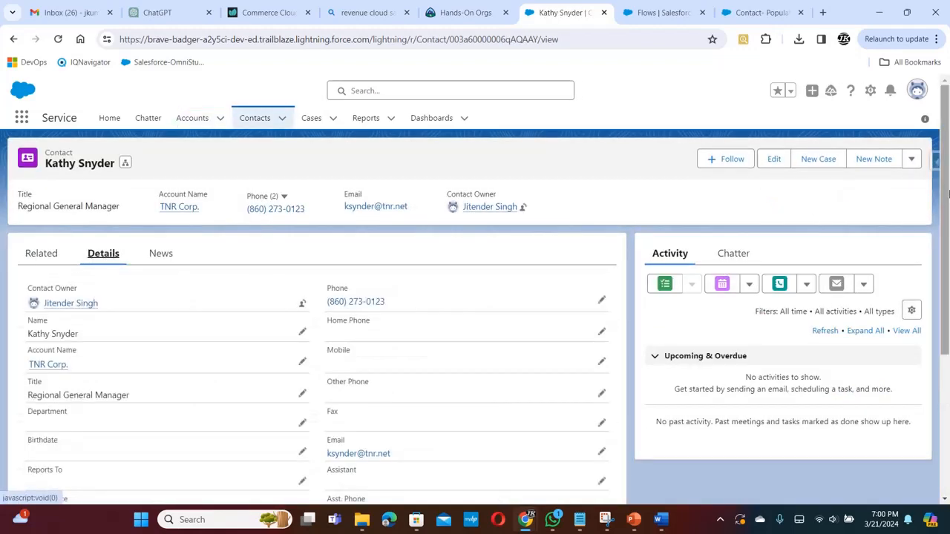
drag(947, 194, 948, 315)
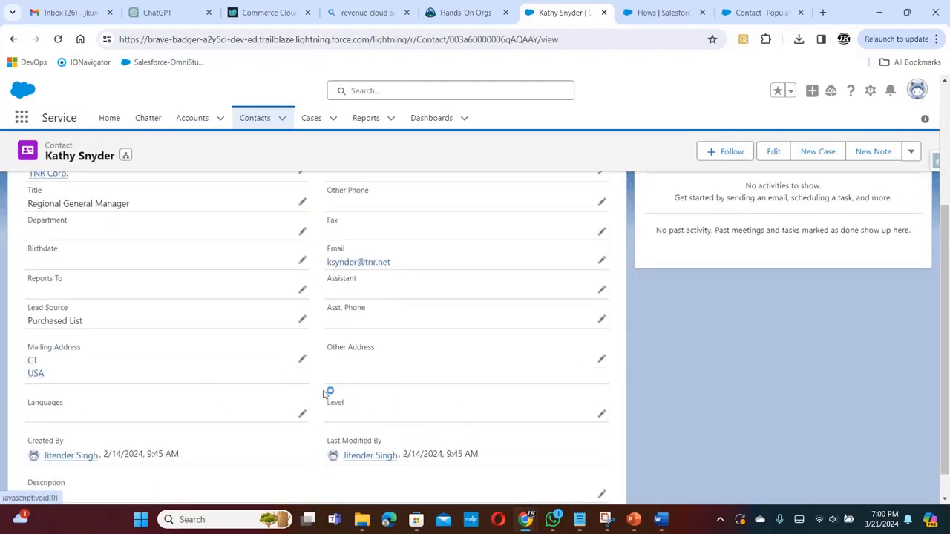
Set the contact's Level to Primary and save the record
click(602, 414)
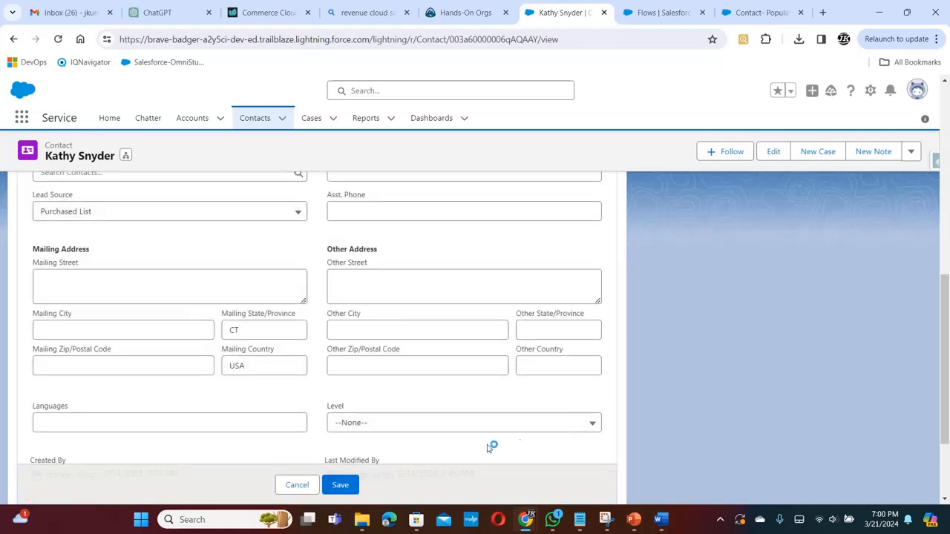
click(596, 426)
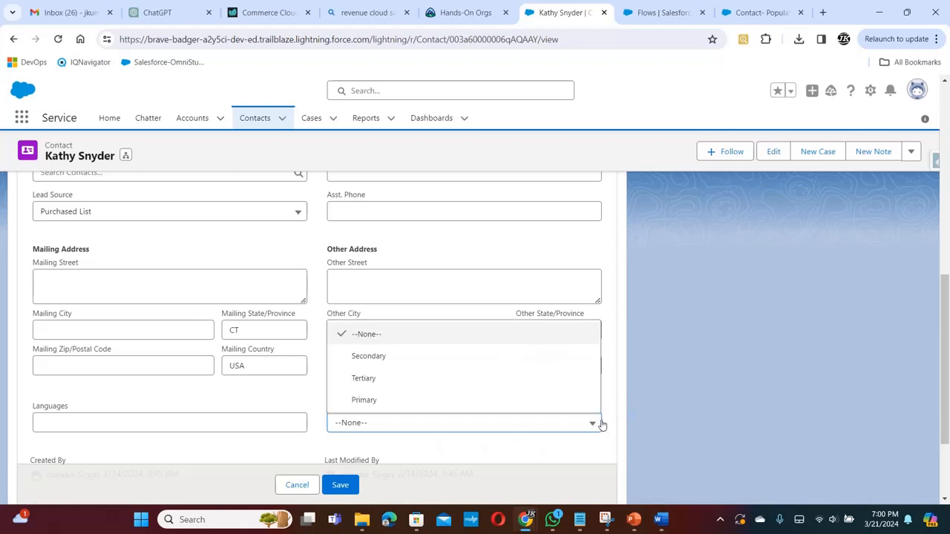
click(628, 403)
drag(946, 414, 933, 431)
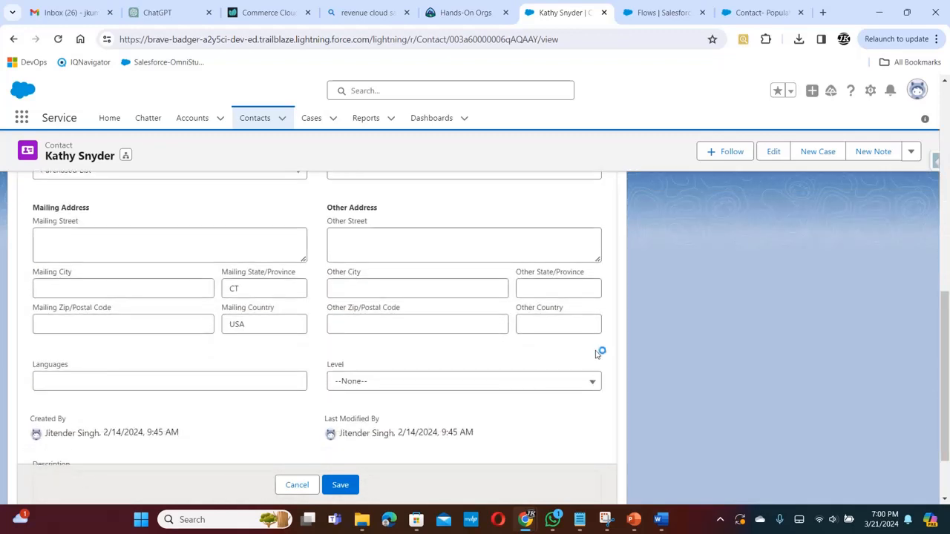
click(594, 383)
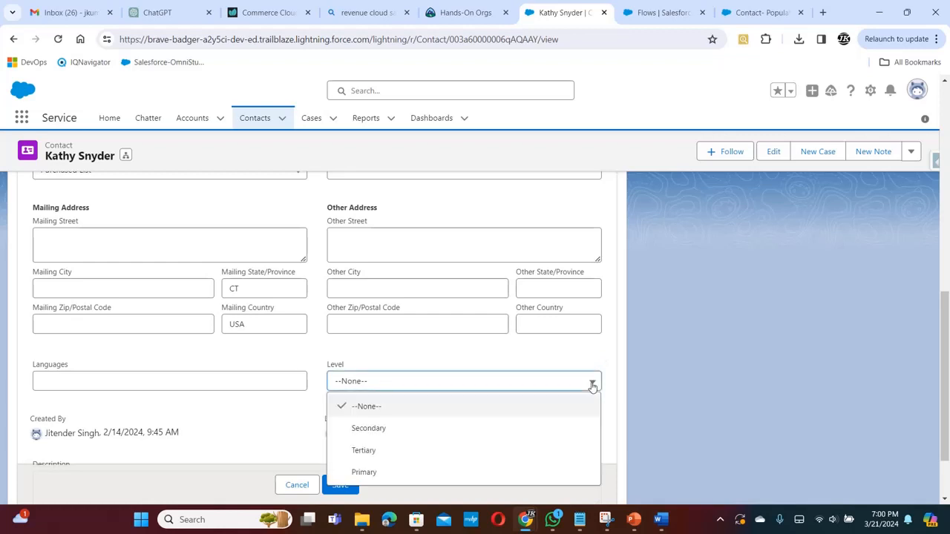
click(418, 471)
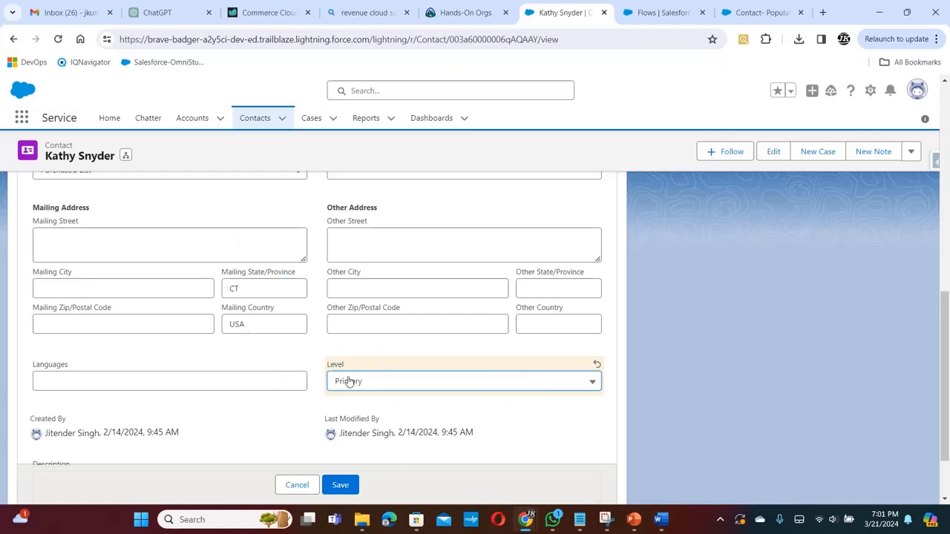
click(340, 485)
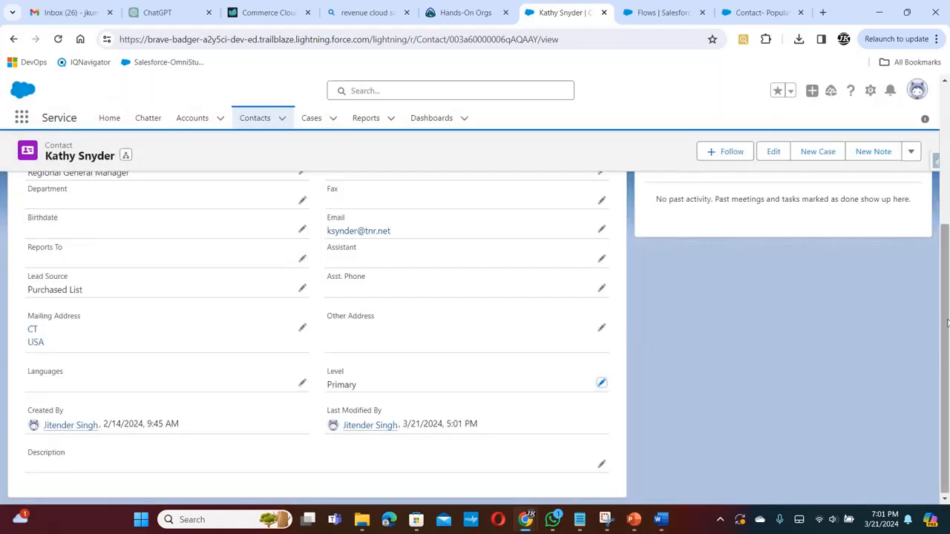
Return to the contact's TNR Corp. account and check its Primary Contact Name and Primary Contact Phone fields
scroll(890, 334, up, 3)
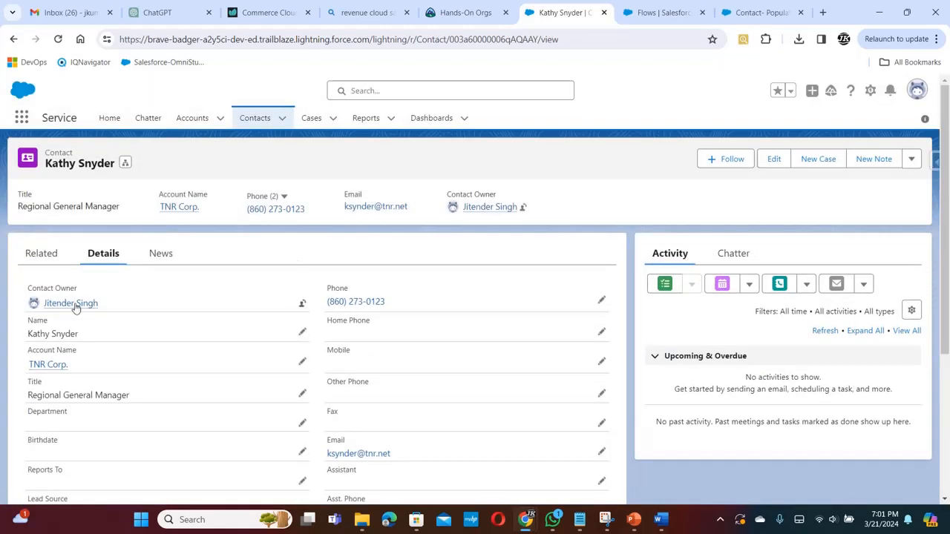
click(46, 364)
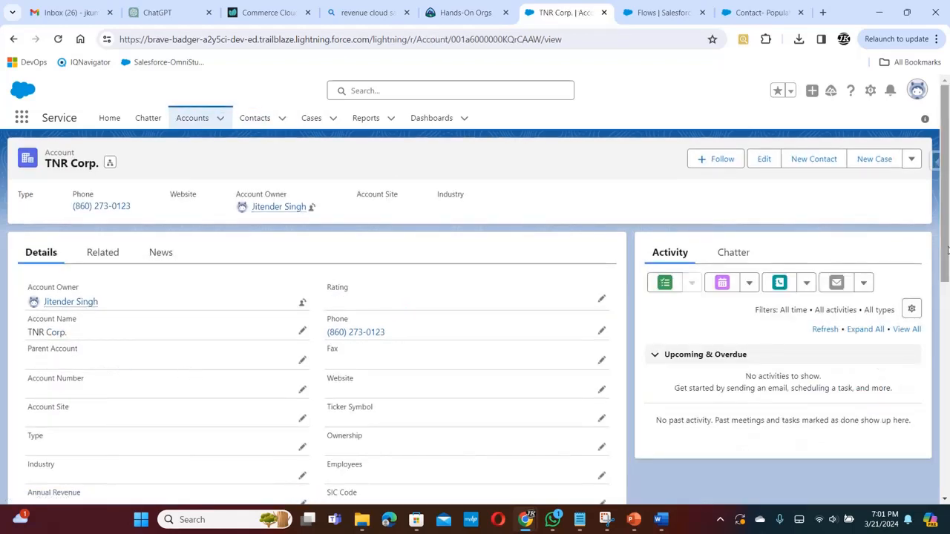
scroll(806, 346, down, 5)
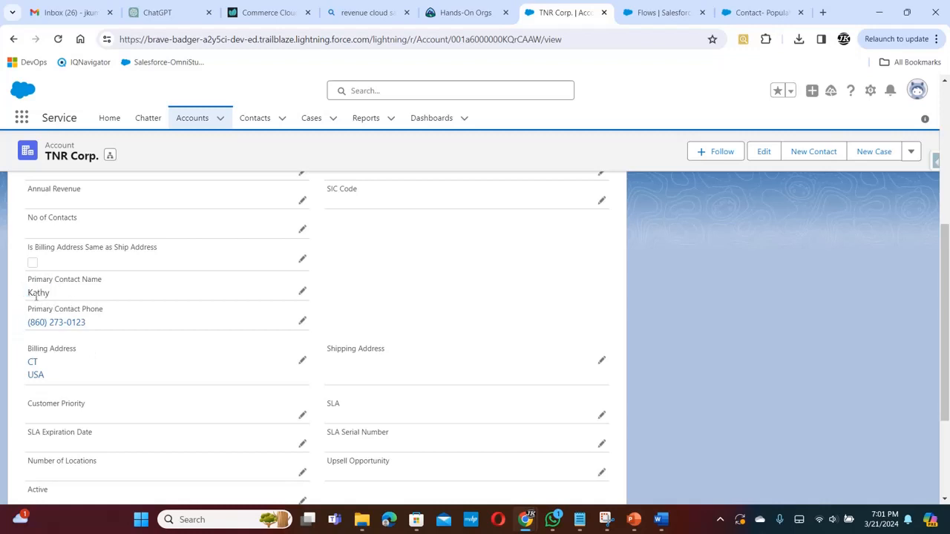
click(879, 298)
Delete the existing contact from TNR Corp.'s related contacts
drag(948, 313, 937, 162)
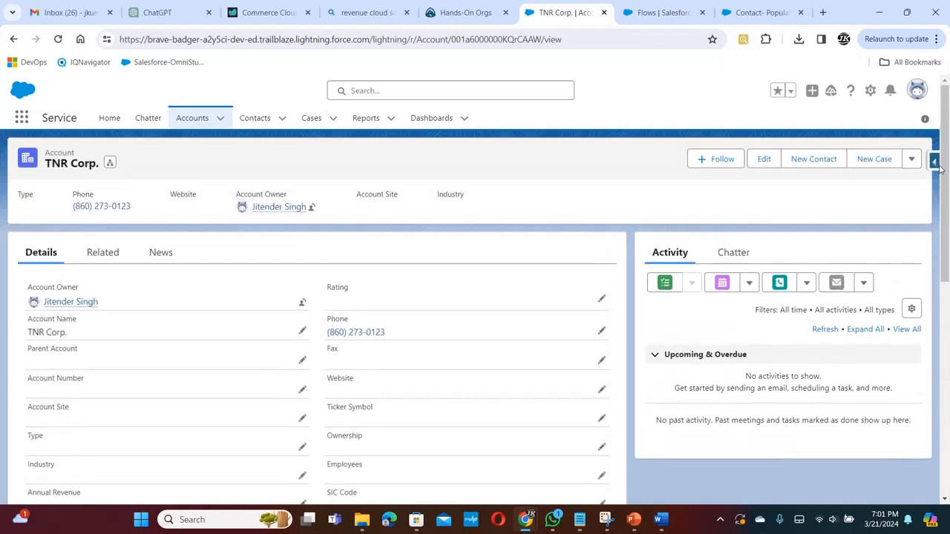
click(104, 253)
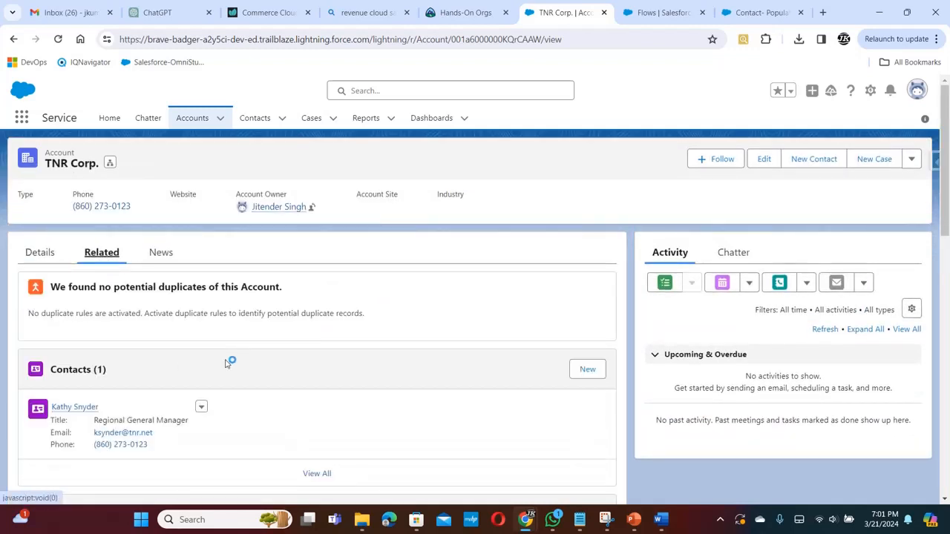
click(202, 408)
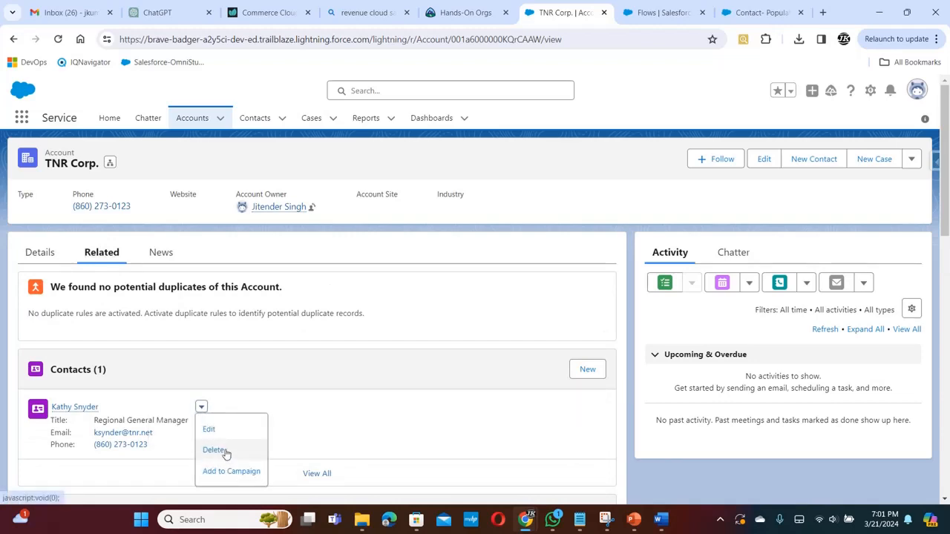
click(225, 452)
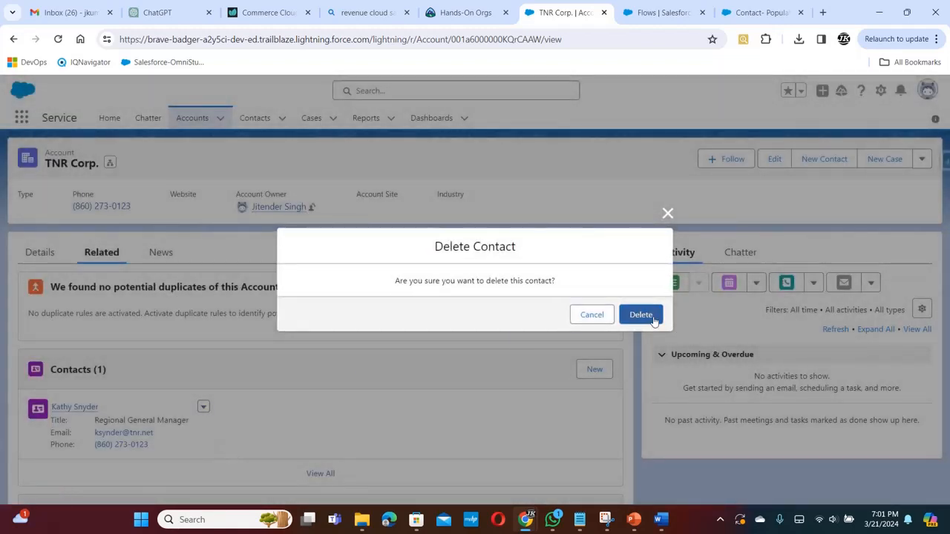
click(641, 315)
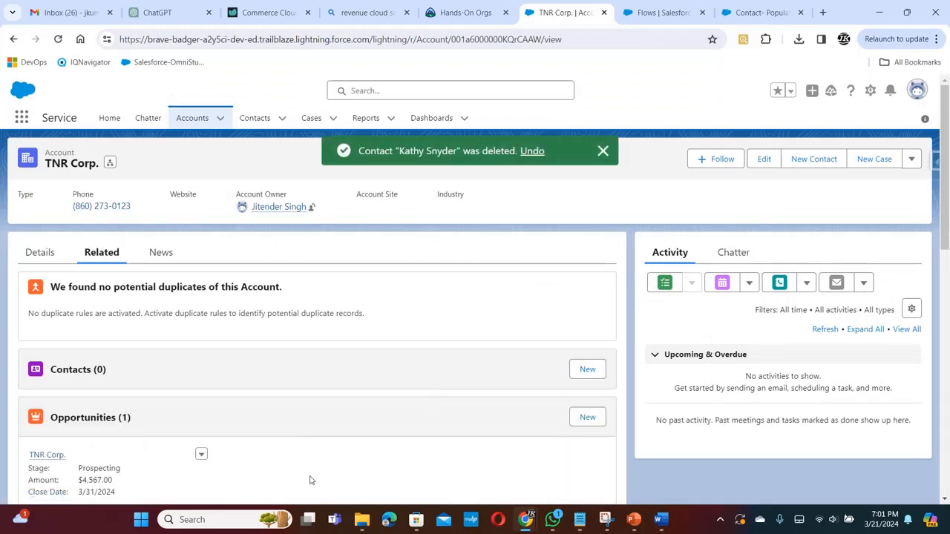
Start a new contact for TNR Corp. with salutation Mr., first name "test flow" and last name "test"
click(584, 378)
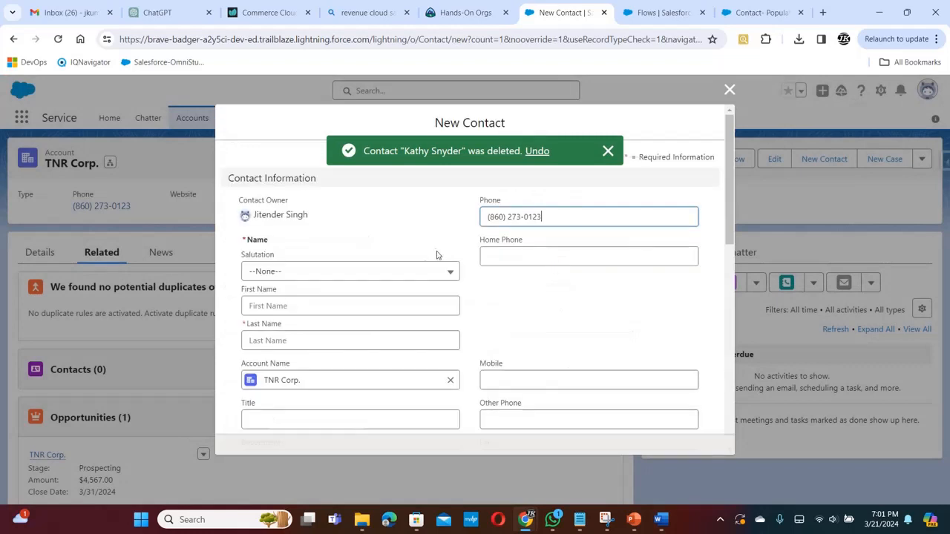
drag(729, 213, 728, 236)
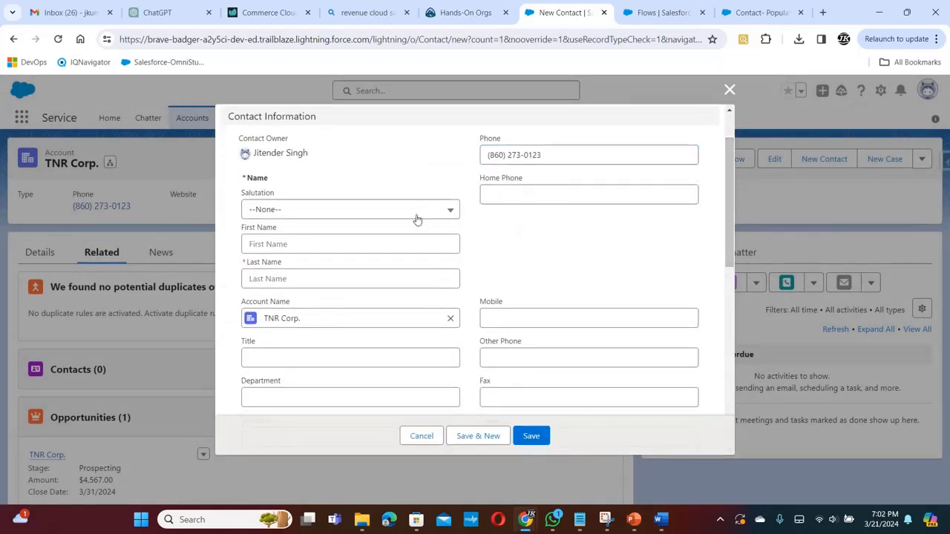
click(449, 213)
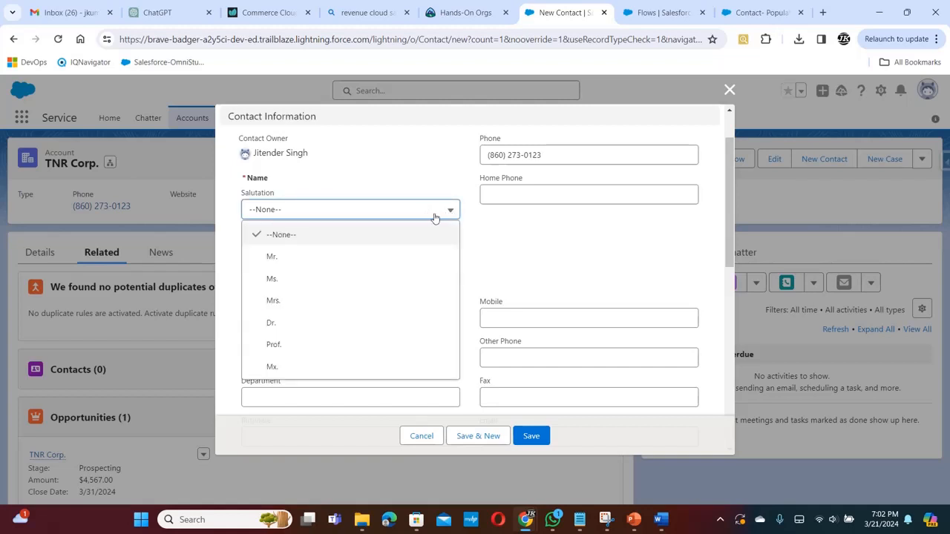
click(391, 258)
click(383, 247)
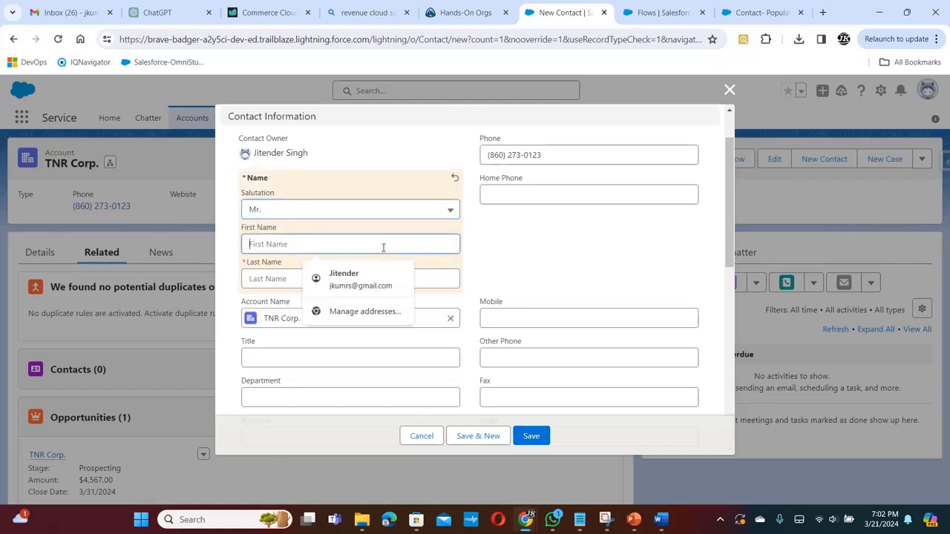
text(test flow)
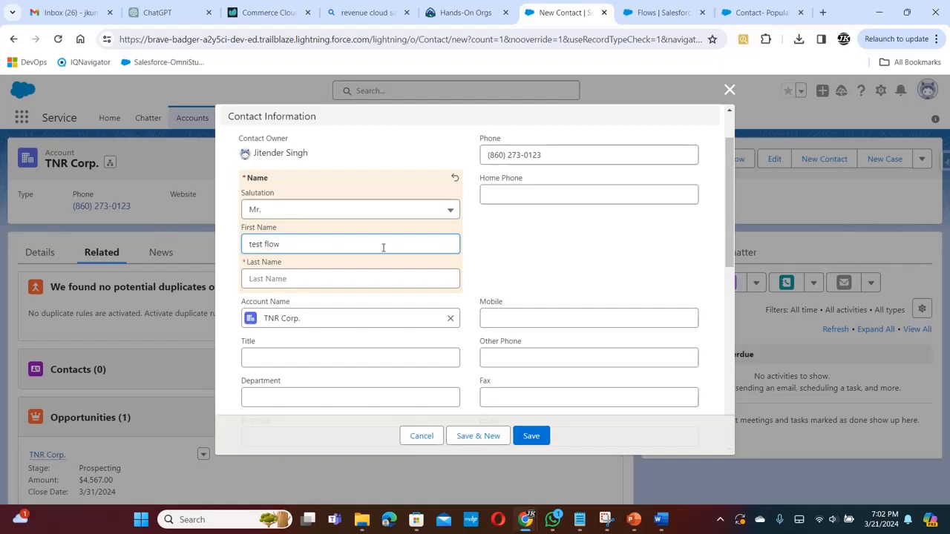
click(348, 277)
text(test)
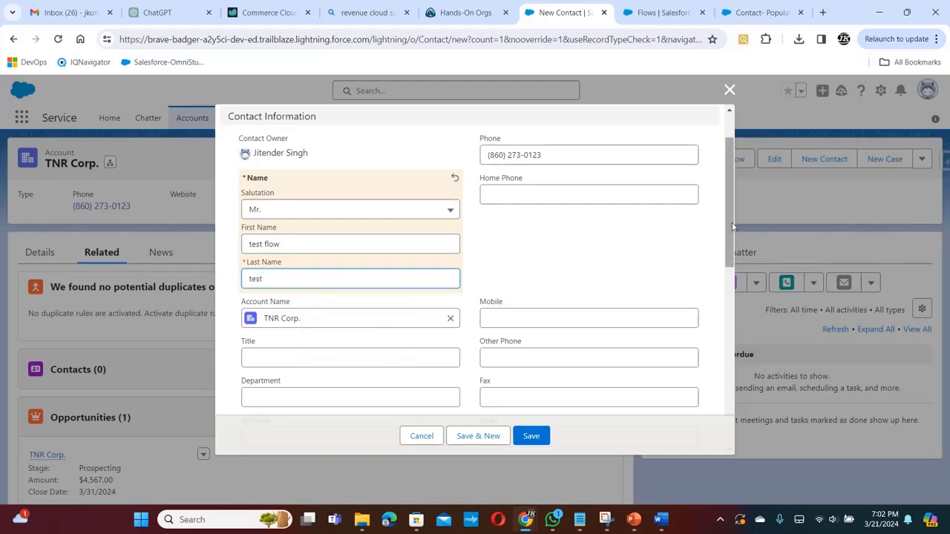
Set the new contact's Level to Primary and save the contact
drag(732, 224, 727, 358)
click(690, 326)
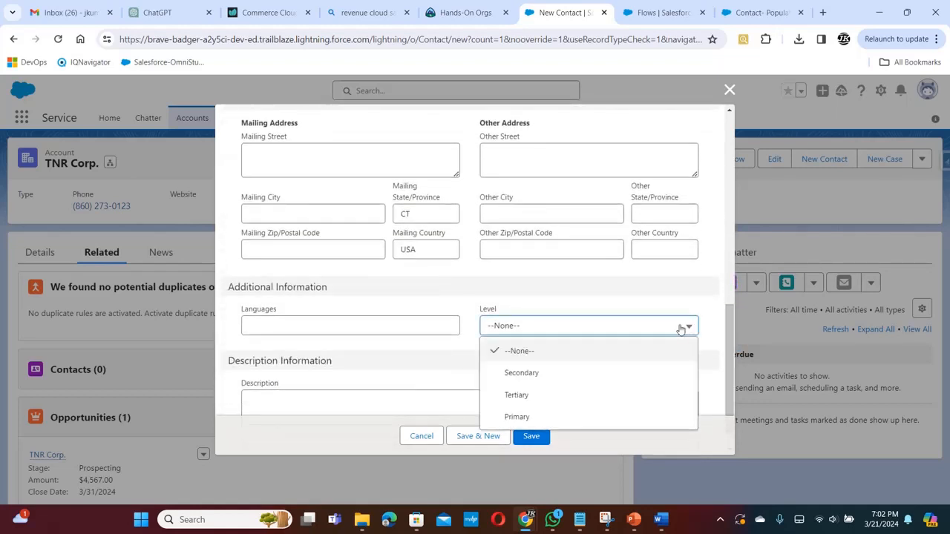
click(572, 414)
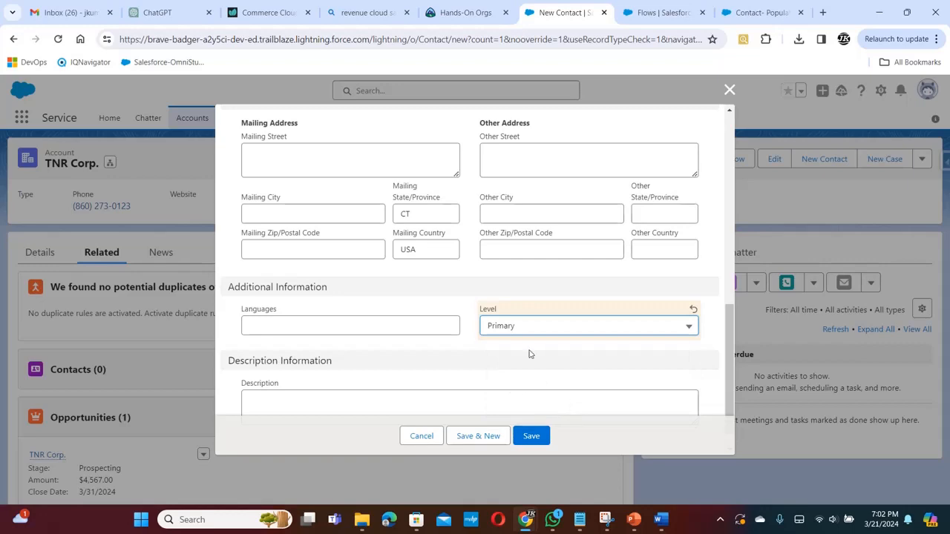
click(531, 438)
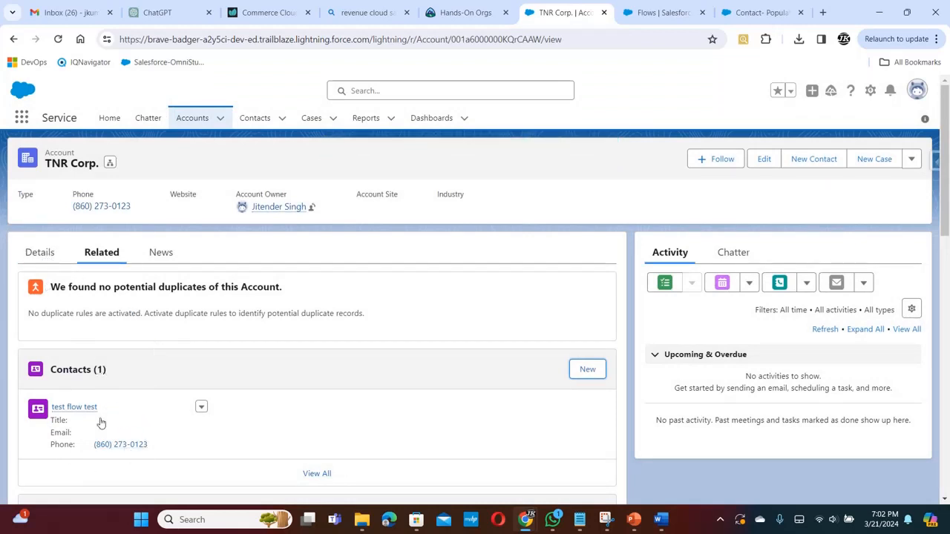
Reload the TNR Corp. account details and check the Primary Contact Name and Phone against the new contact
click(52, 258)
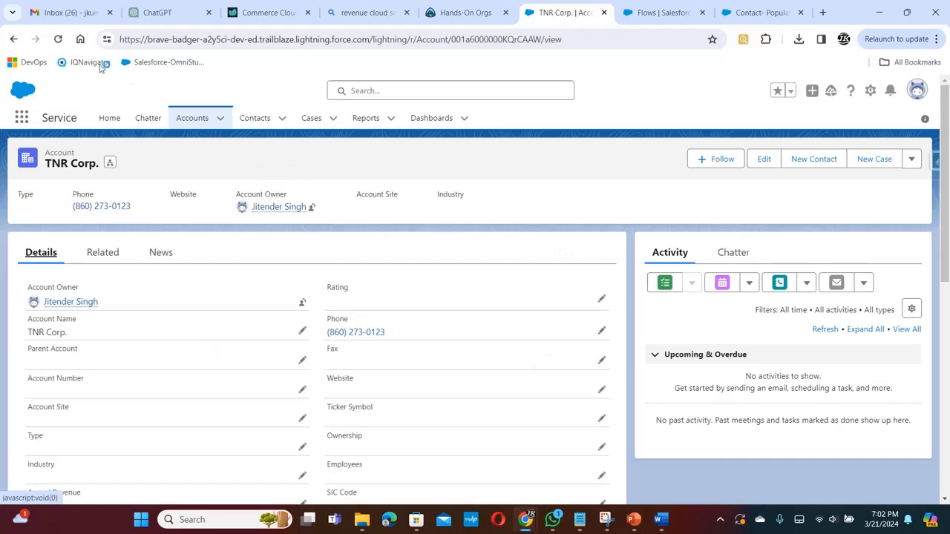
click(59, 40)
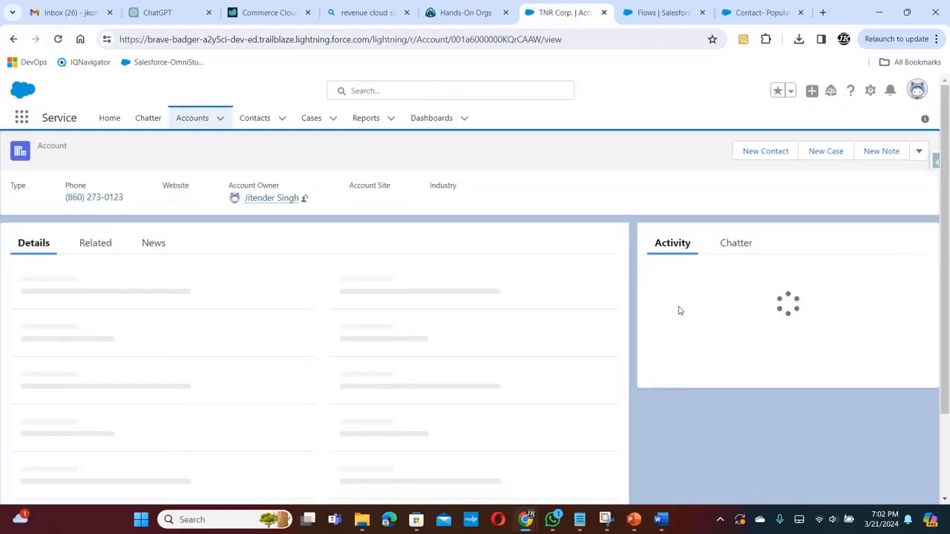
drag(947, 204, 943, 341)
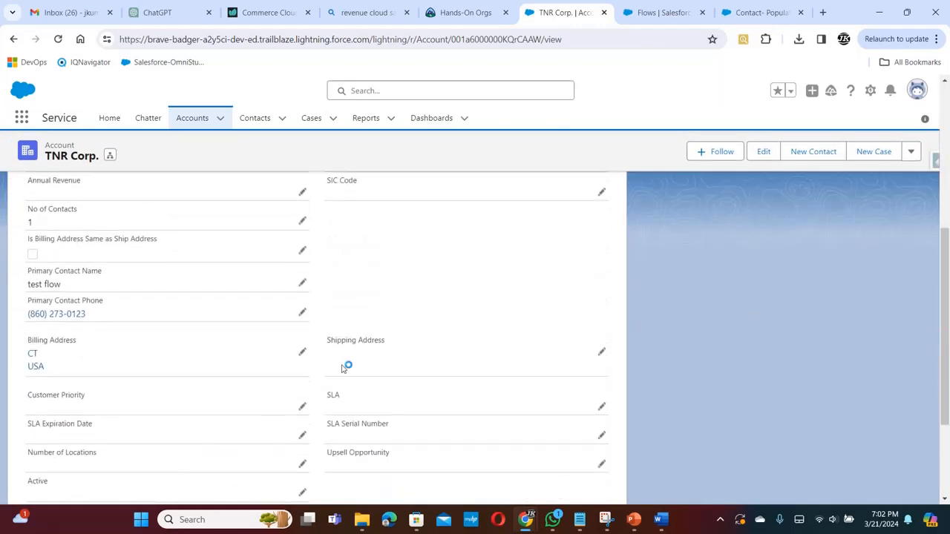